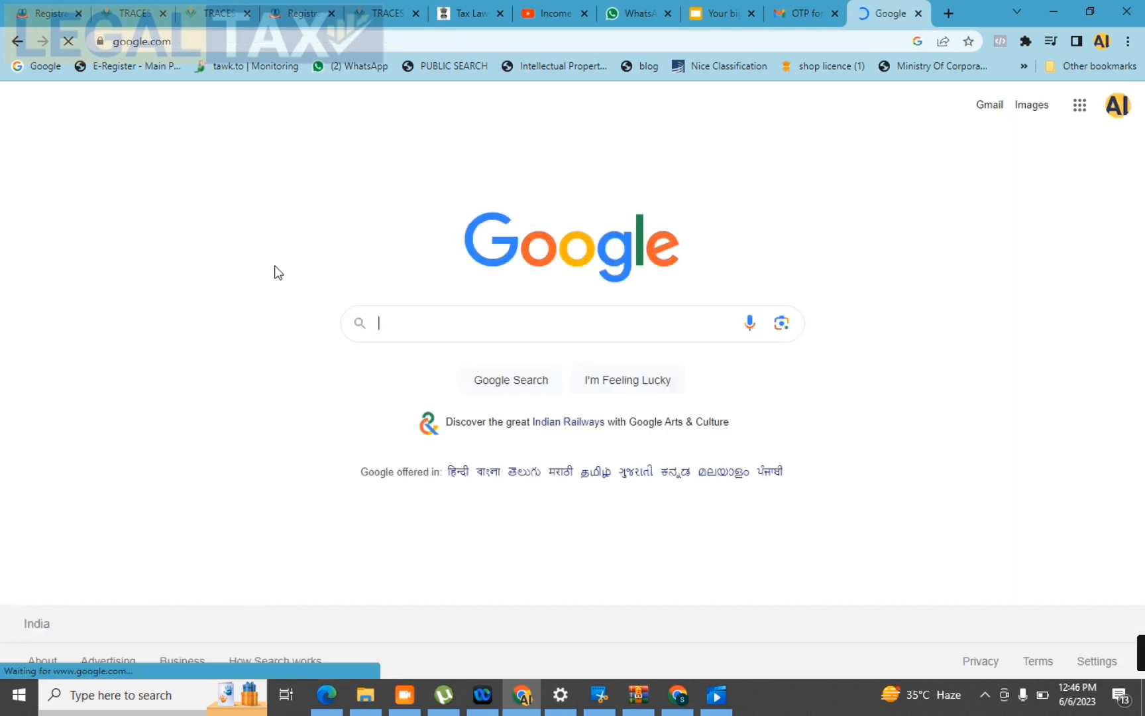
Step: Search Google for INCOMETAX, open the Income Tax Department homepage and go to its registration page
type("INCOMETAX")
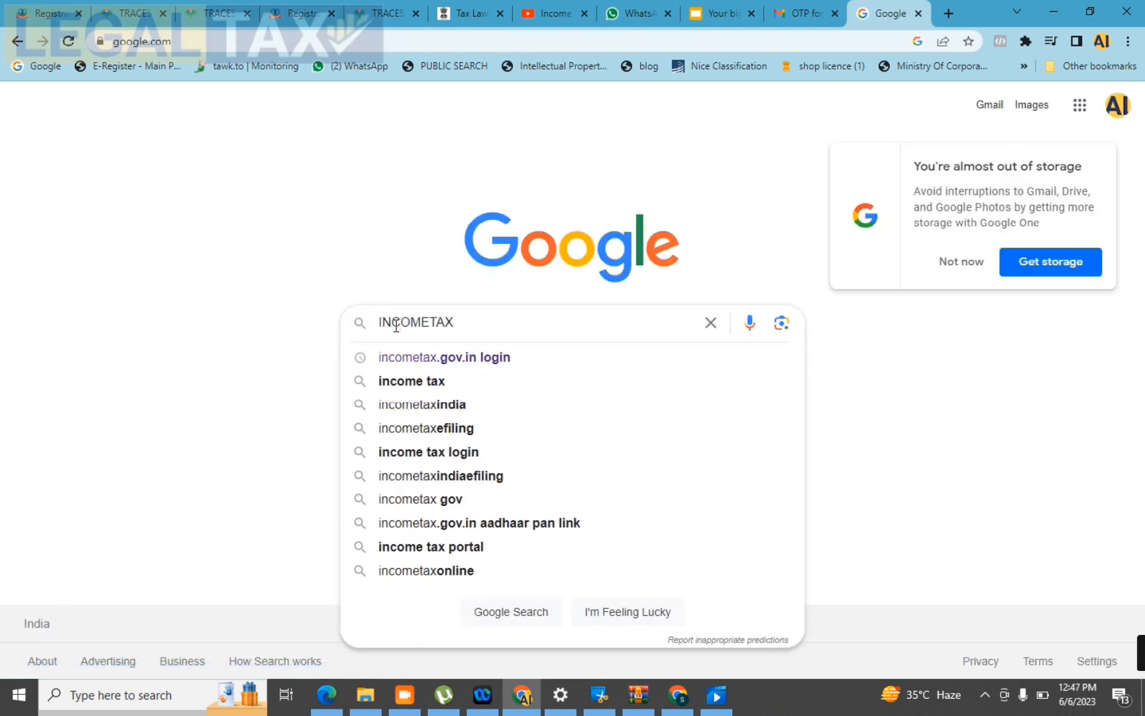
key("Return")
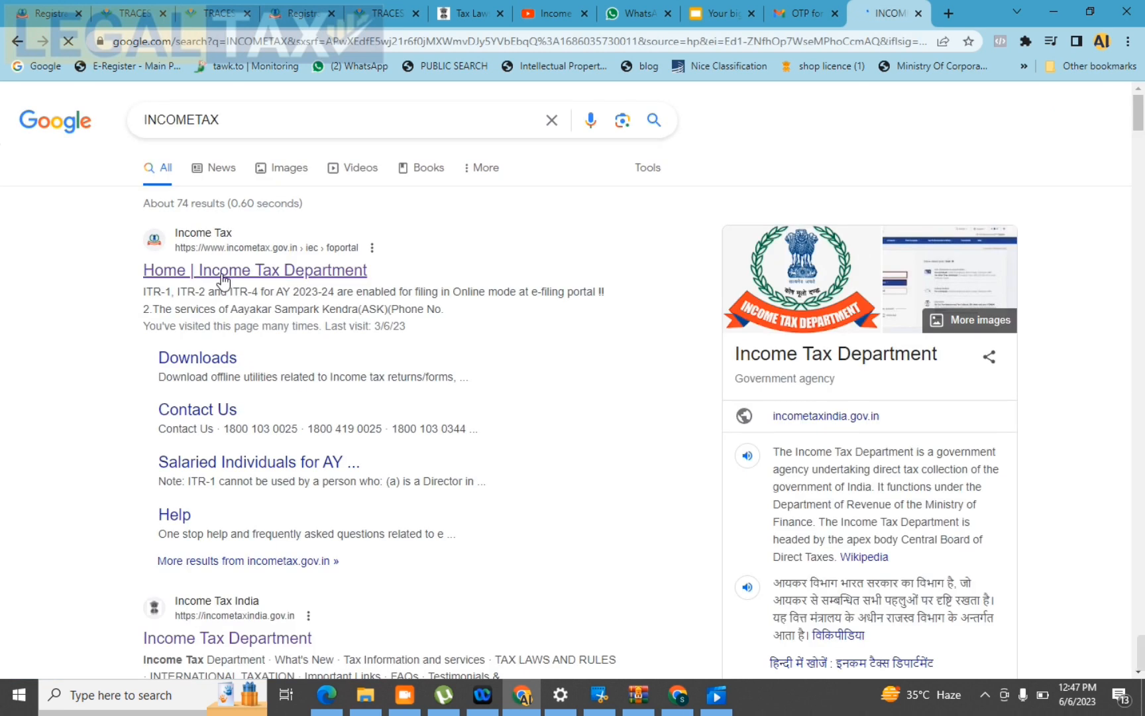
left_click(223, 273)
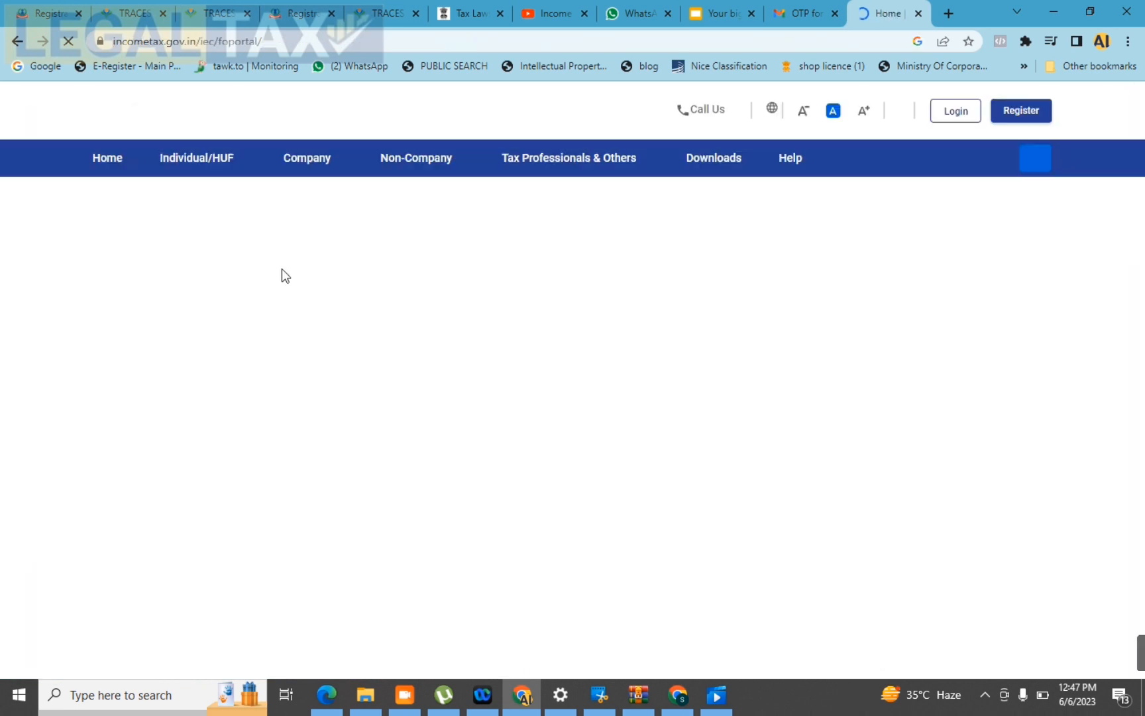
left_click(1009, 111)
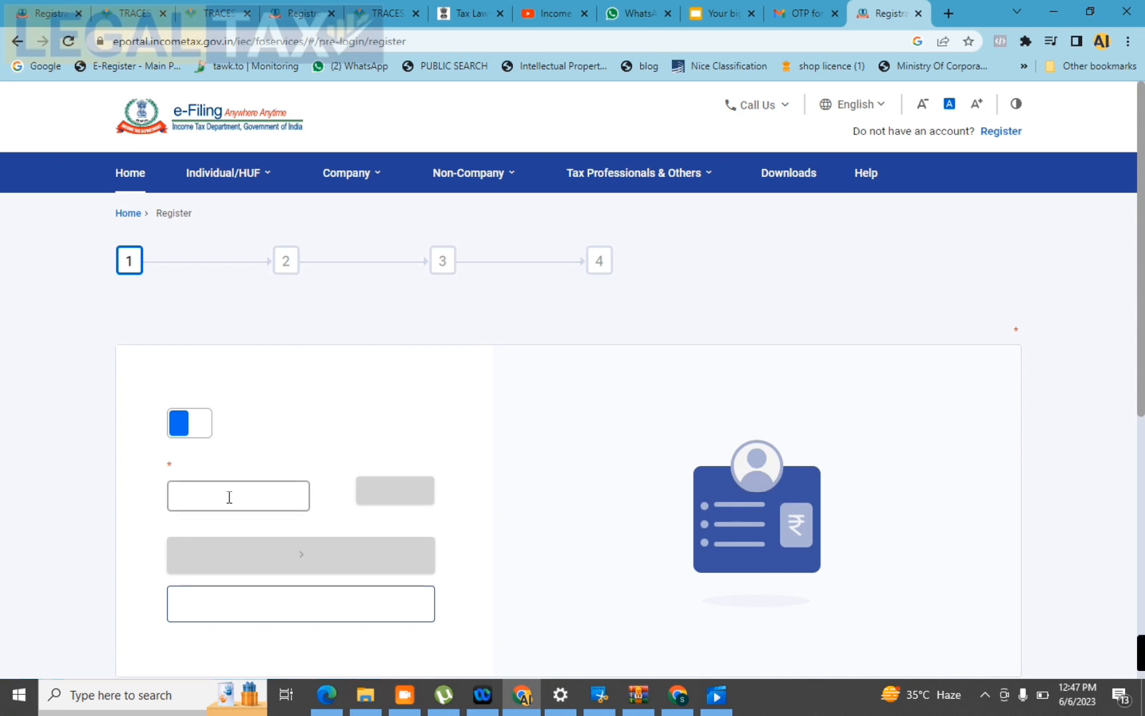
Step: Enter the taxpayer's PAN for a Taxpayer registration and validate it
left_click(182, 559)
left_click(12, 4)
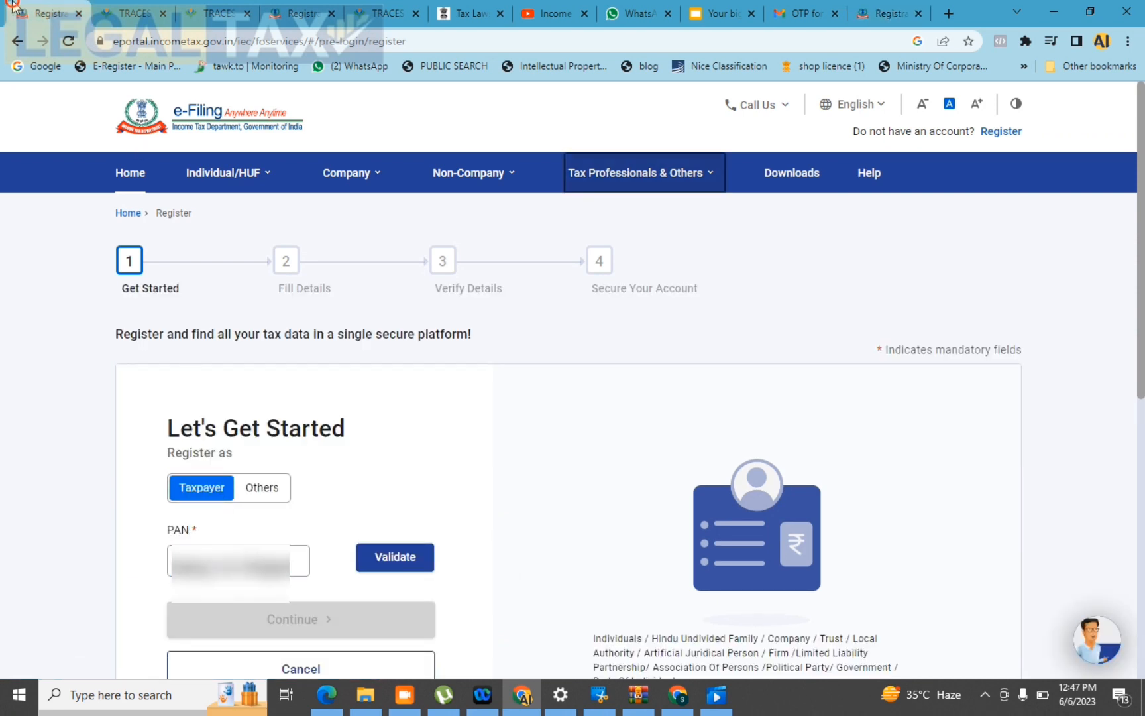
scroll(388, 570, "down", 2)
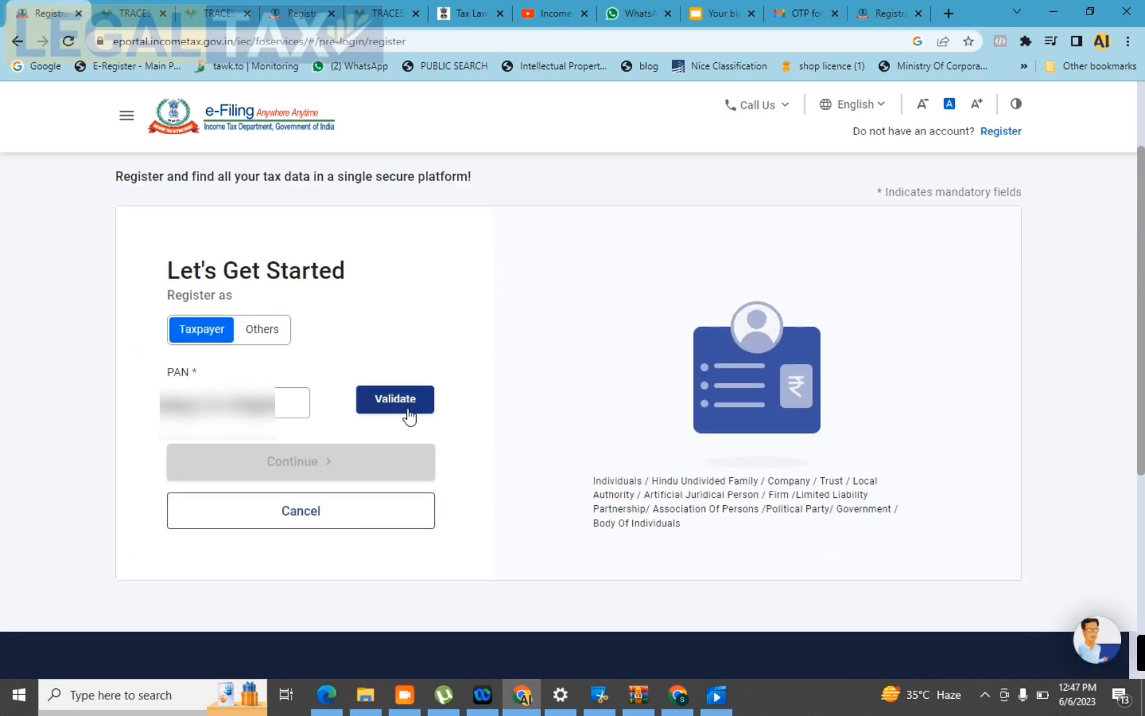
left_click(406, 411)
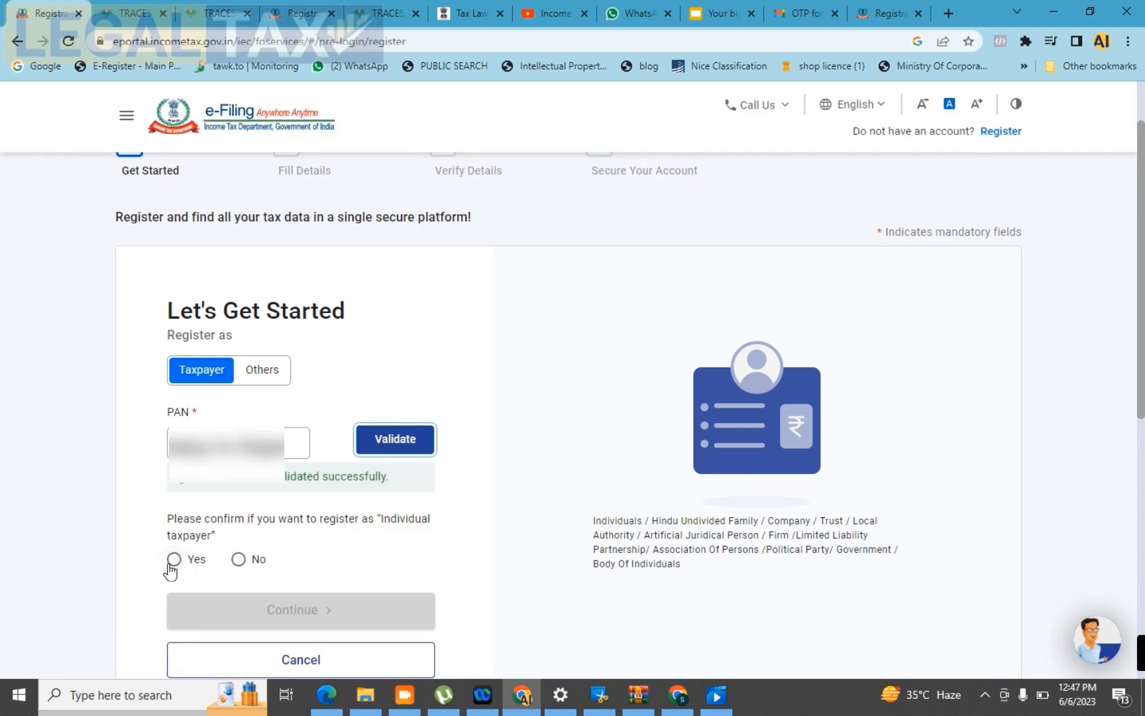
Step: Confirm registering as an individual taxpayer and submit the basic details with residential status Resident
left_click(174, 559)
scroll(353, 570, "down", 2)
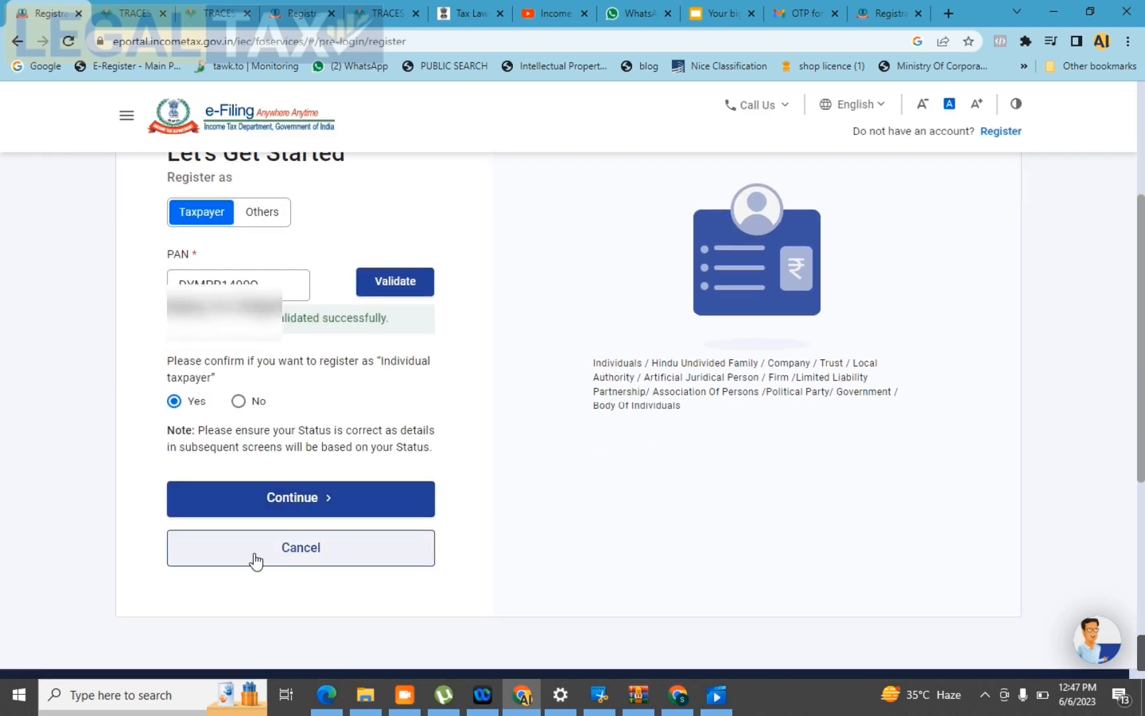
left_click(315, 516)
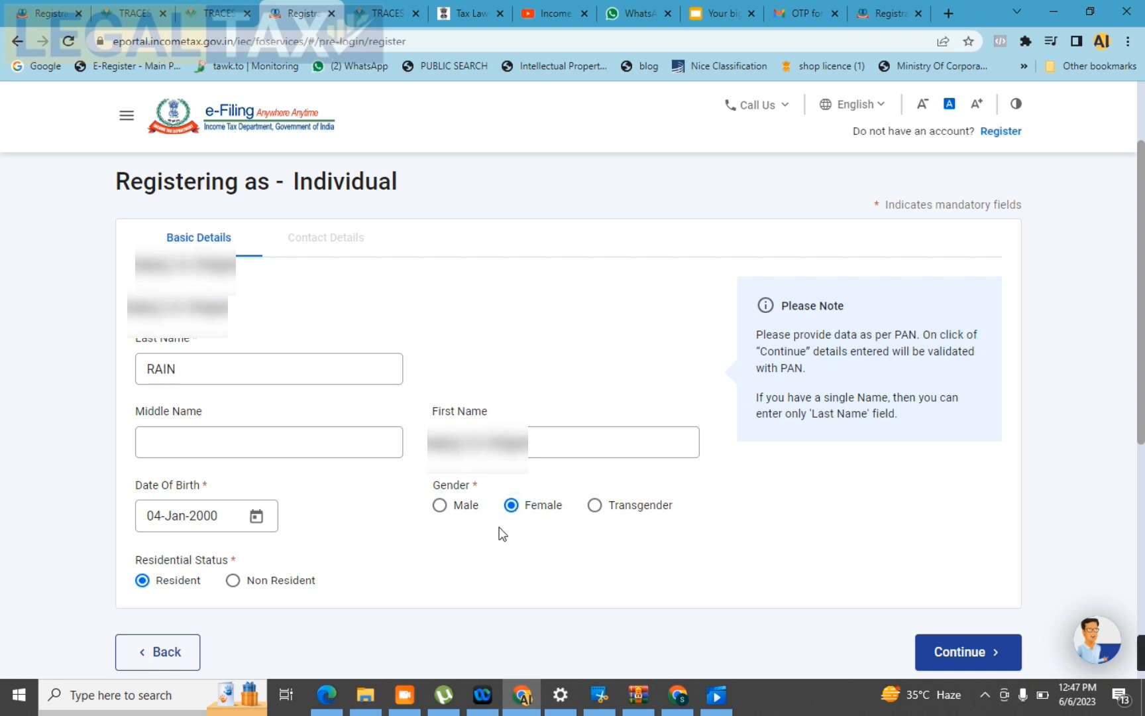
scroll(370, 505, "down", 2)
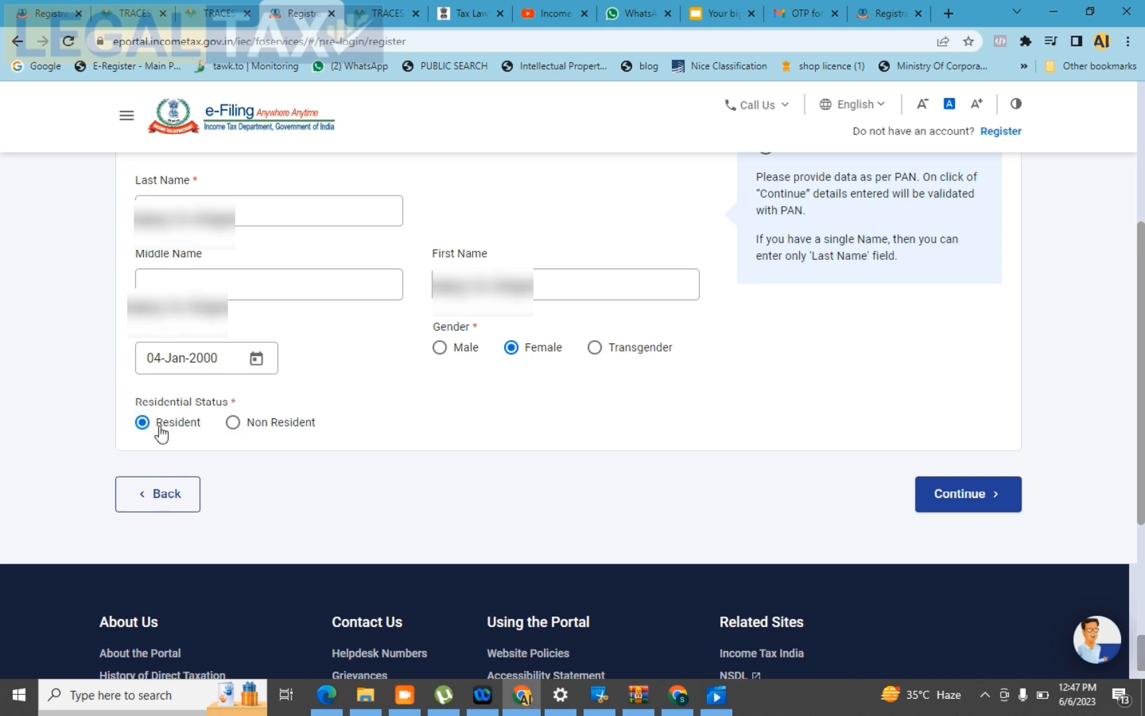
left_click(975, 494)
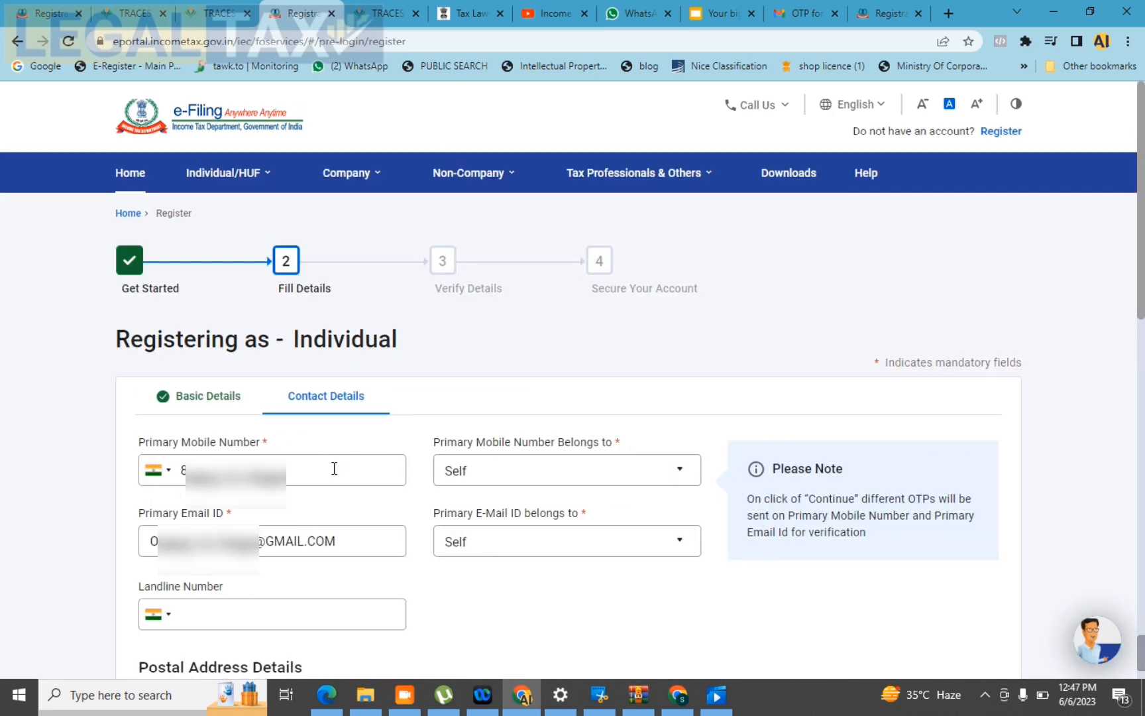
Step: Examine the relationship choices for who the primary mobile number and primary e-mail ID belong to, keeping Self for both
scroll(332, 471, "down", 1)
scroll(329, 478, "down", 1)
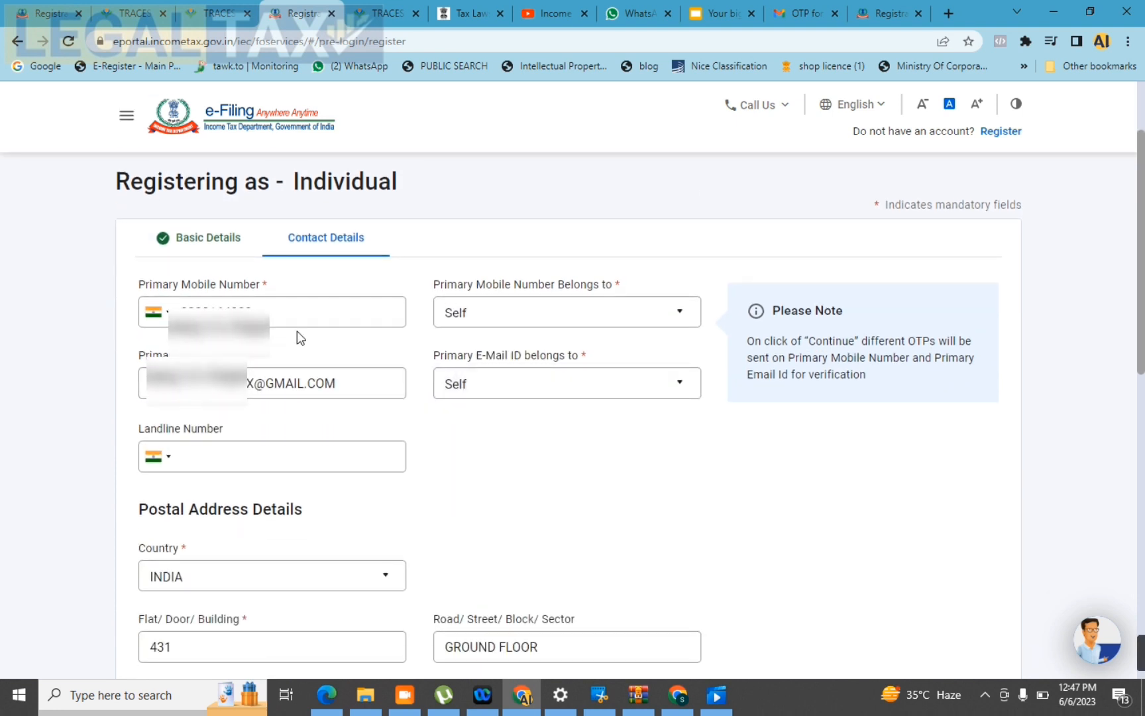
left_click(516, 322)
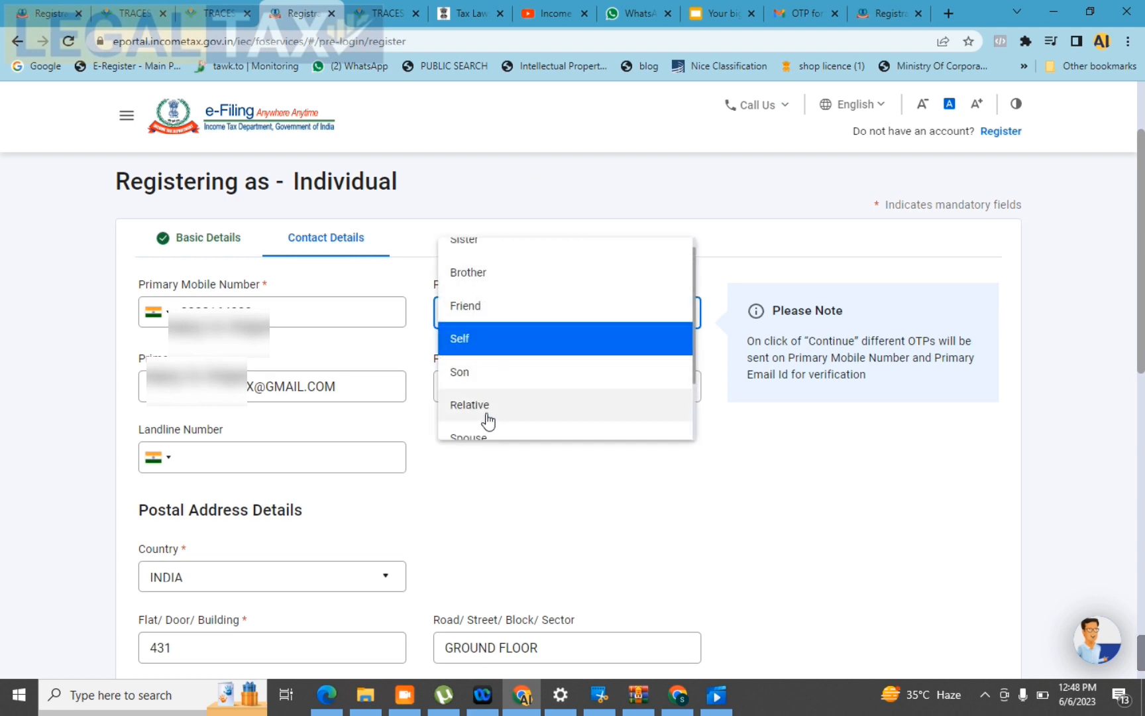
scroll(486, 417, "down", 1)
scroll(516, 412, "down", 1)
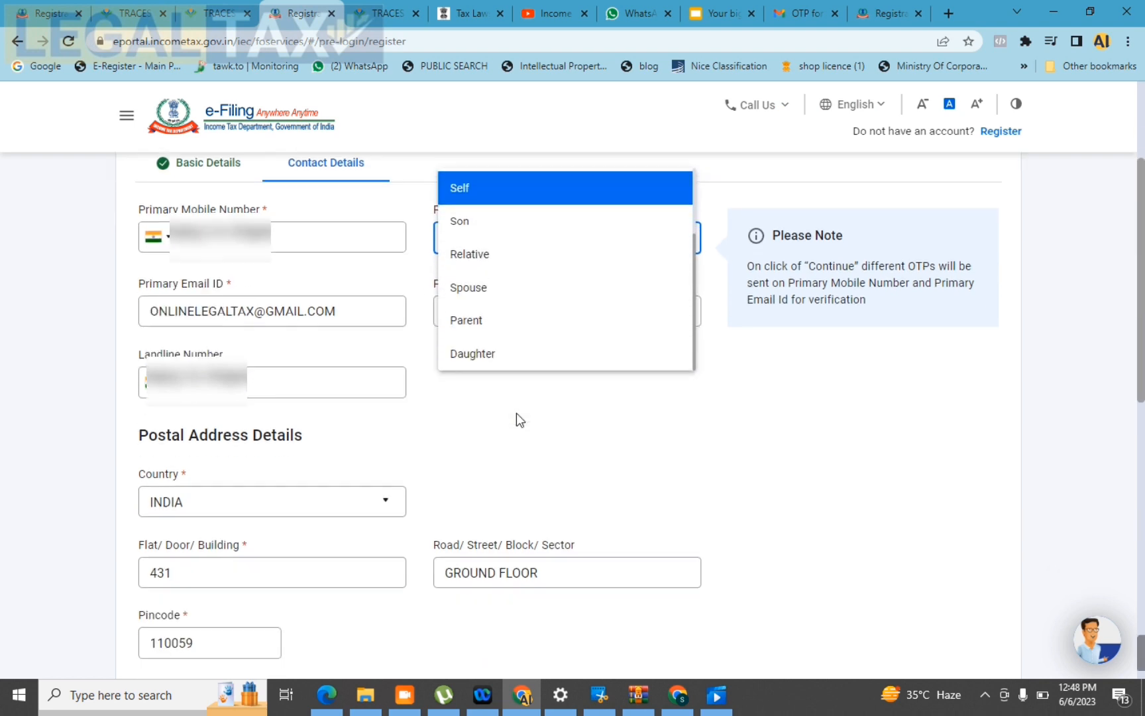
left_click(590, 401)
key("Tab")
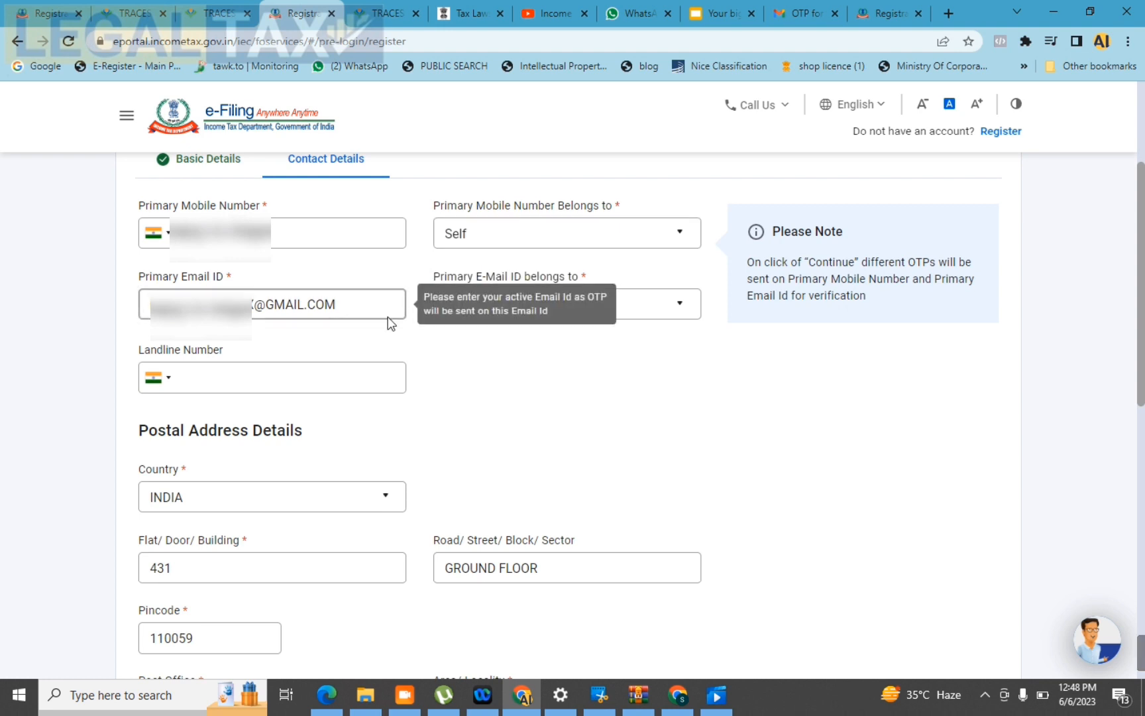
left_click(529, 311)
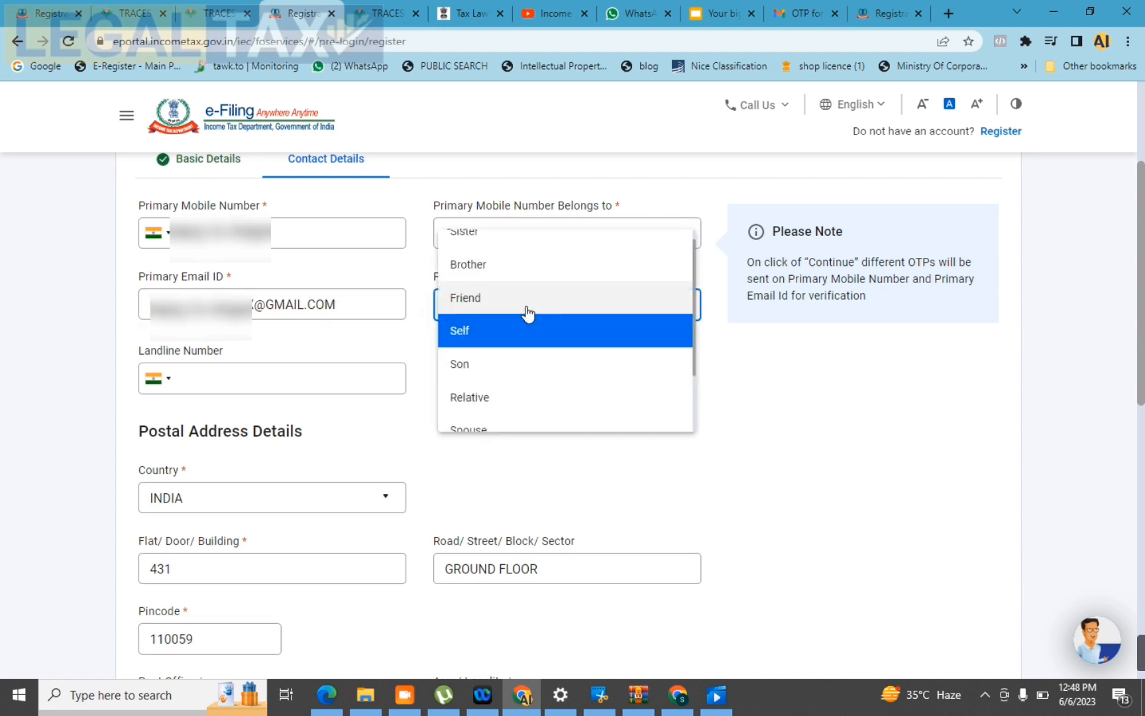
scroll(514, 398, "down", 1)
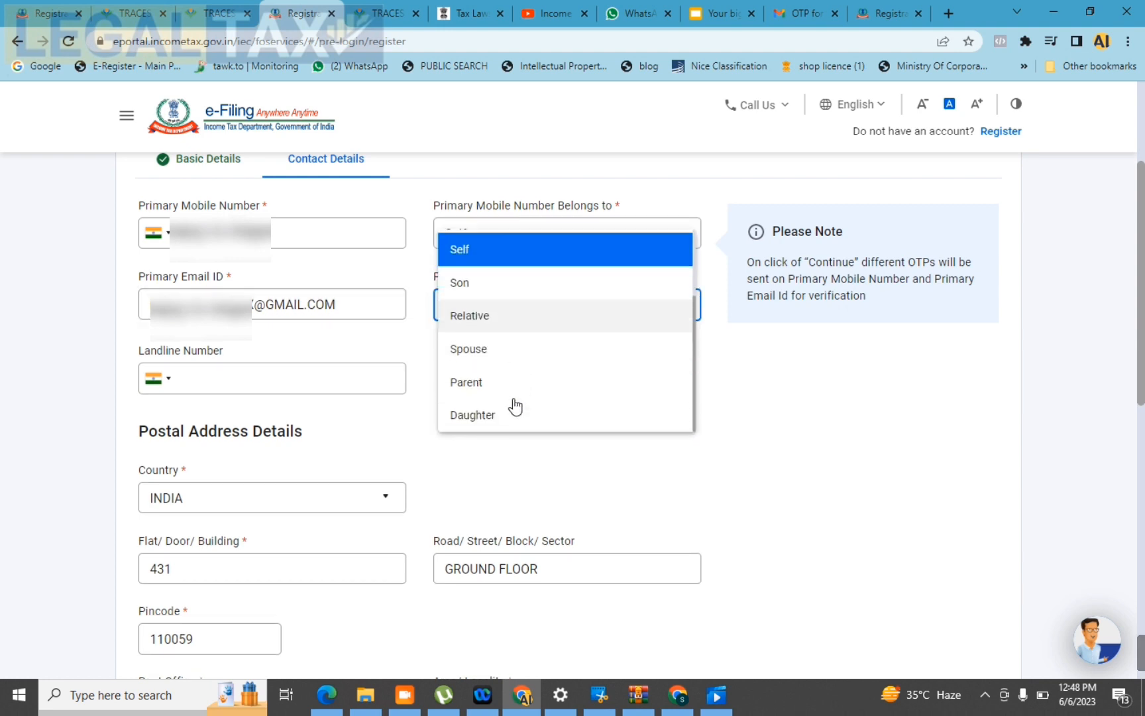
left_click(509, 460)
Step: Review the postal address details and submit the contact details
scroll(462, 414, "down", 2)
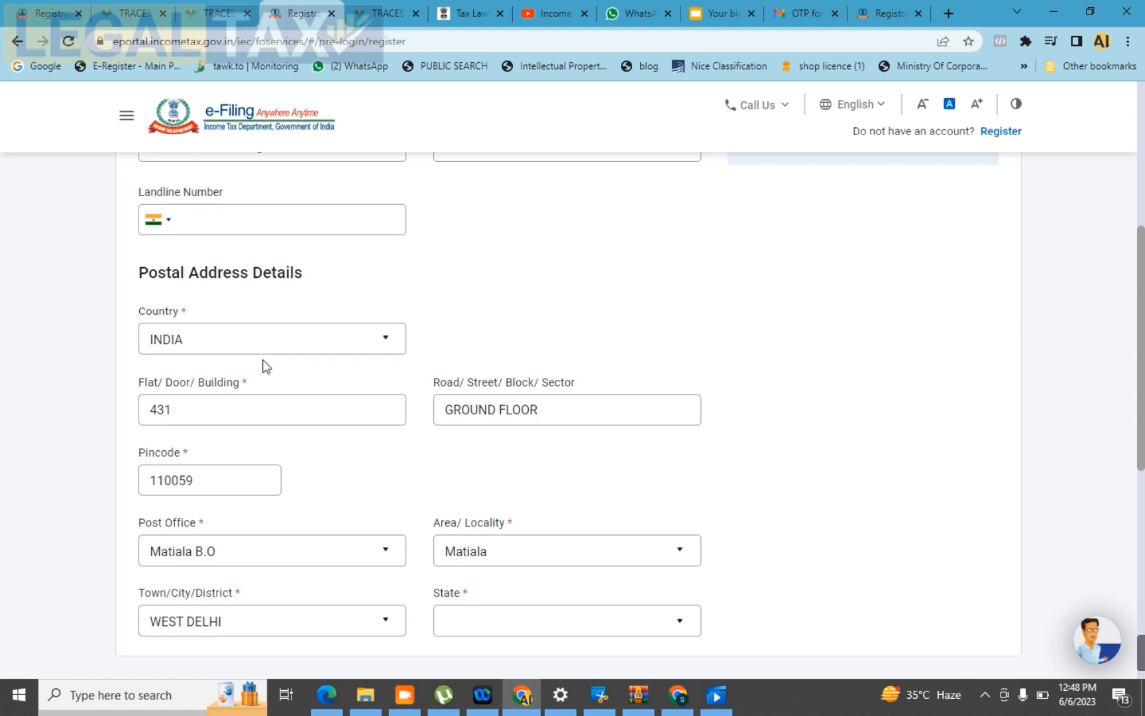
scroll(384, 355, "down", 1)
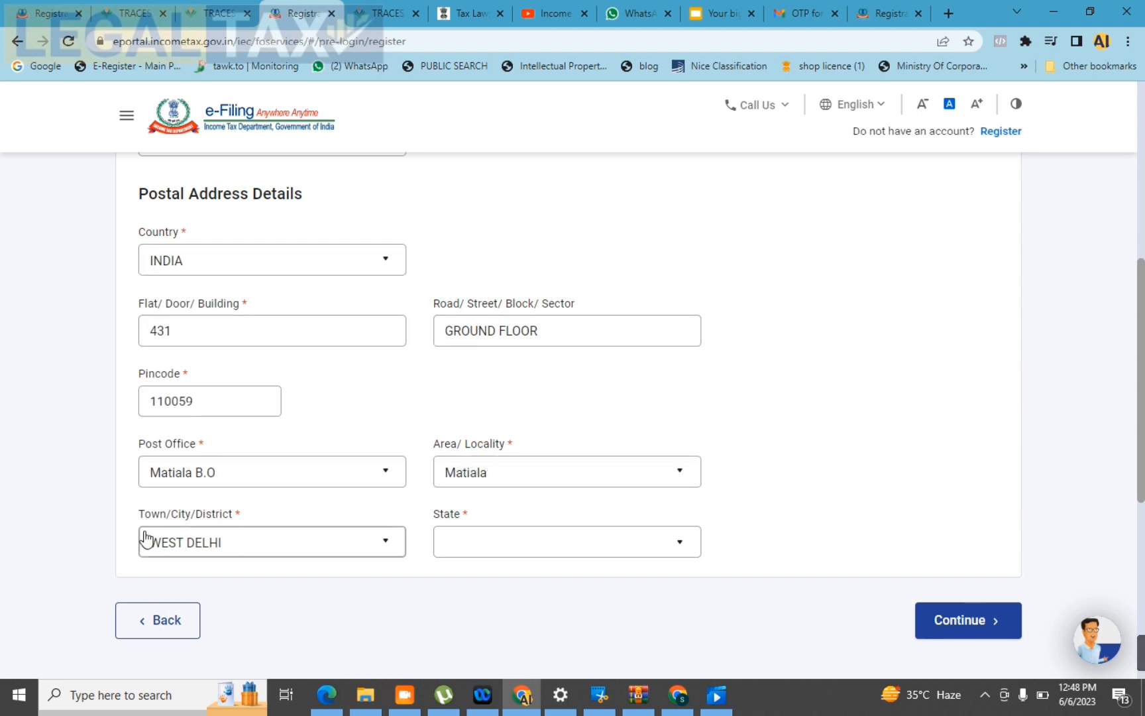
left_click(1015, 635)
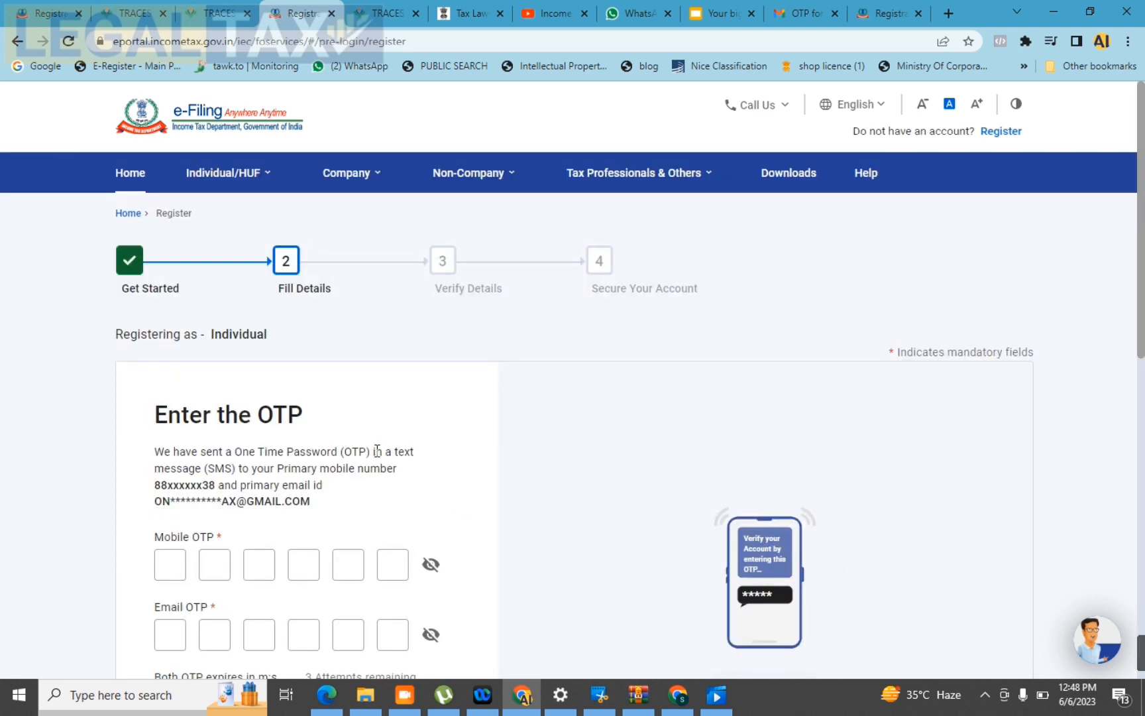
Step: Enter the one-time password received by SMS as the Mobile OTP
scroll(497, 464, "down", 1)
left_click(182, 482)
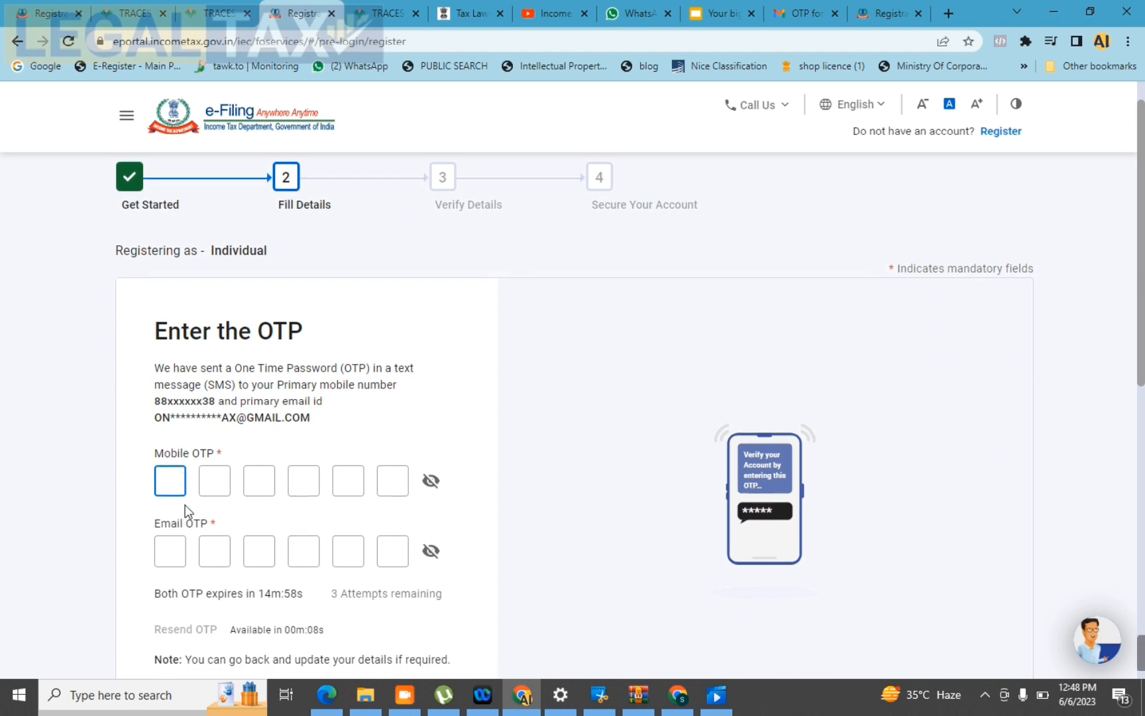
scroll(185, 504, "down", 1)
left_click(179, 468)
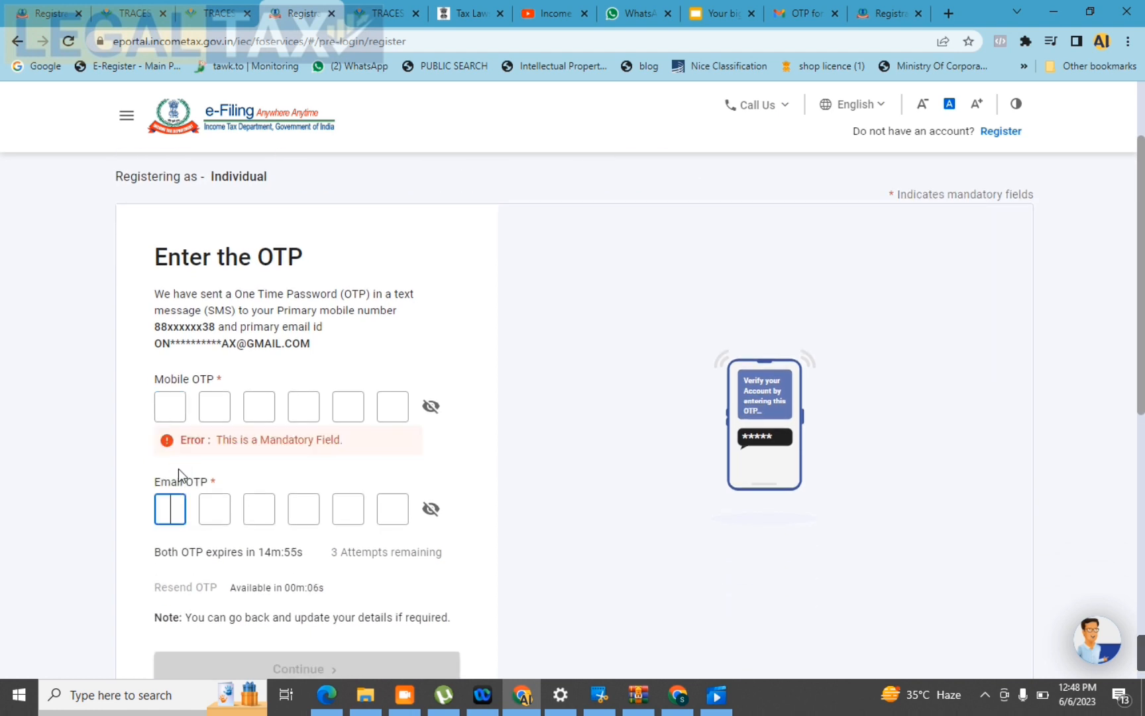
left_click(169, 402)
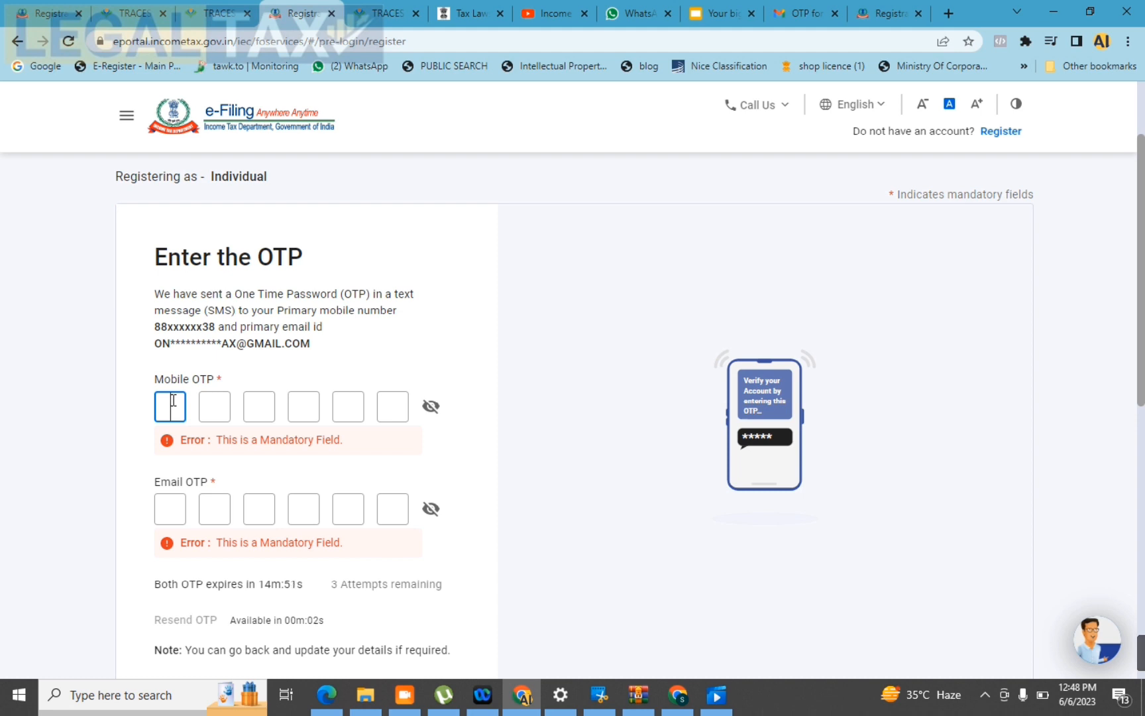
type("•••")
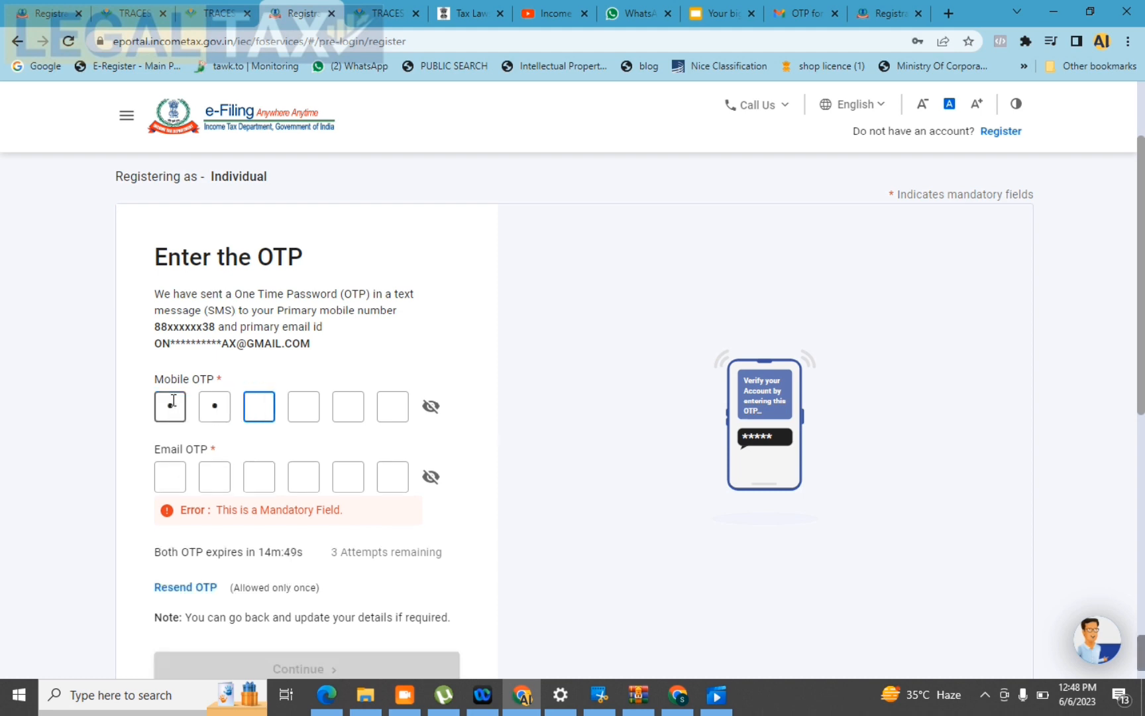
type("•••")
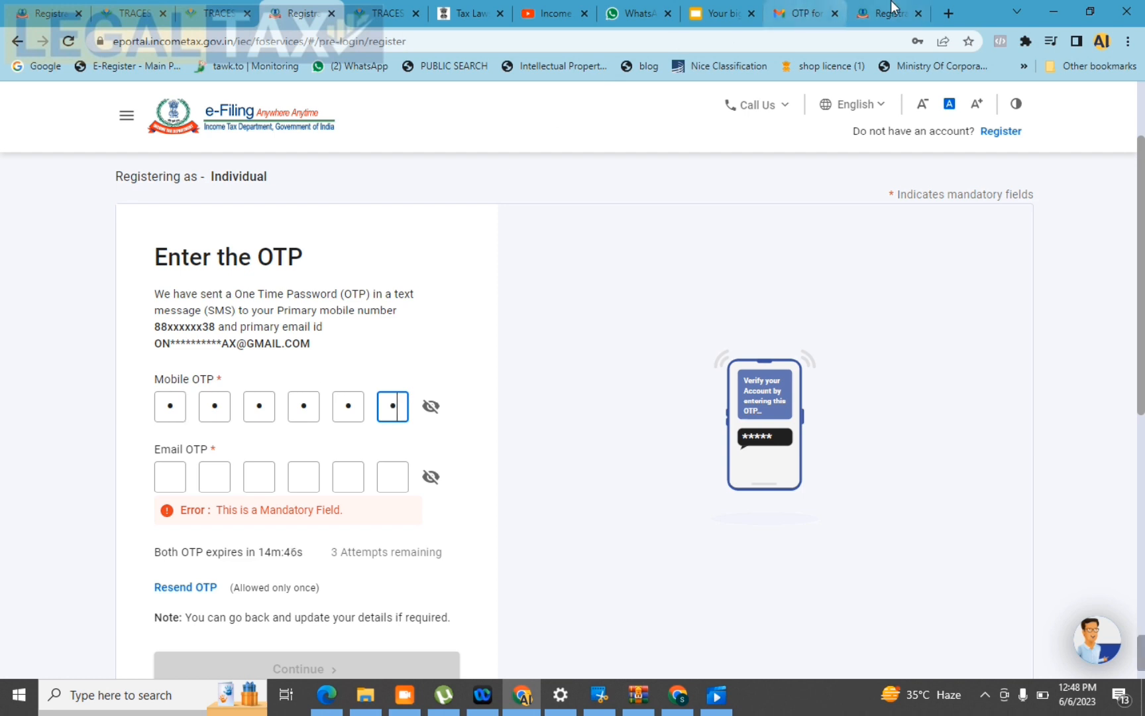
Step: Switch to Gmail and open the newest message in the "OTP for Contact details Verification" conversation
left_click(803, 13)
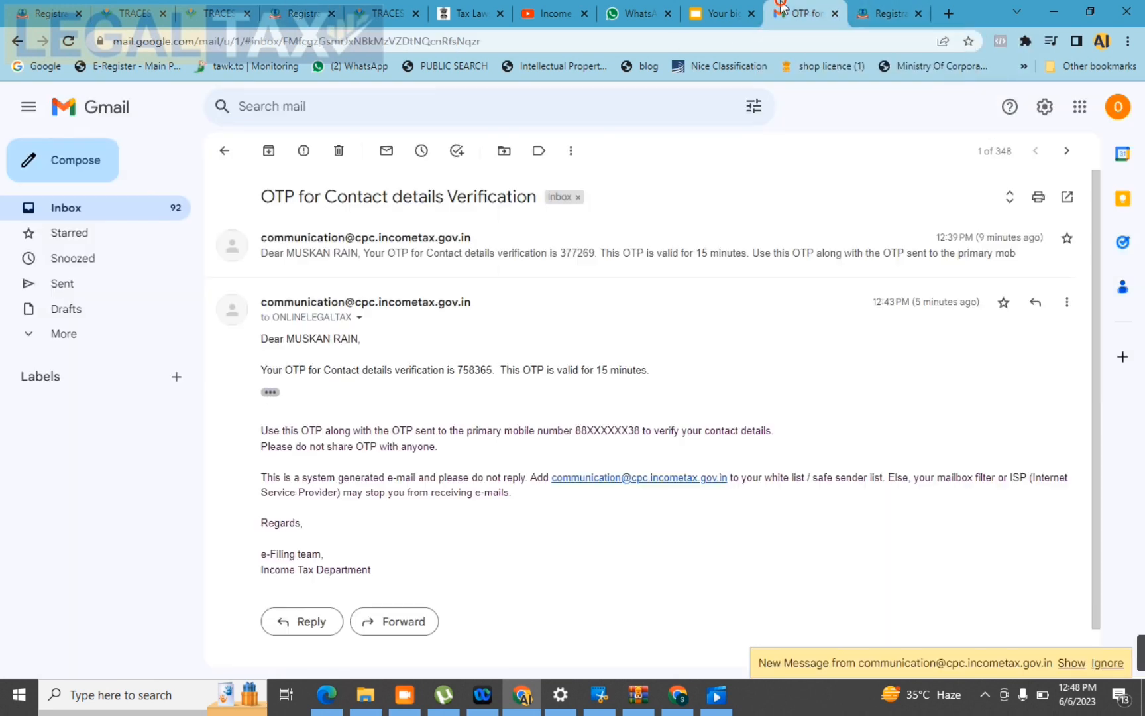
left_click(226, 157)
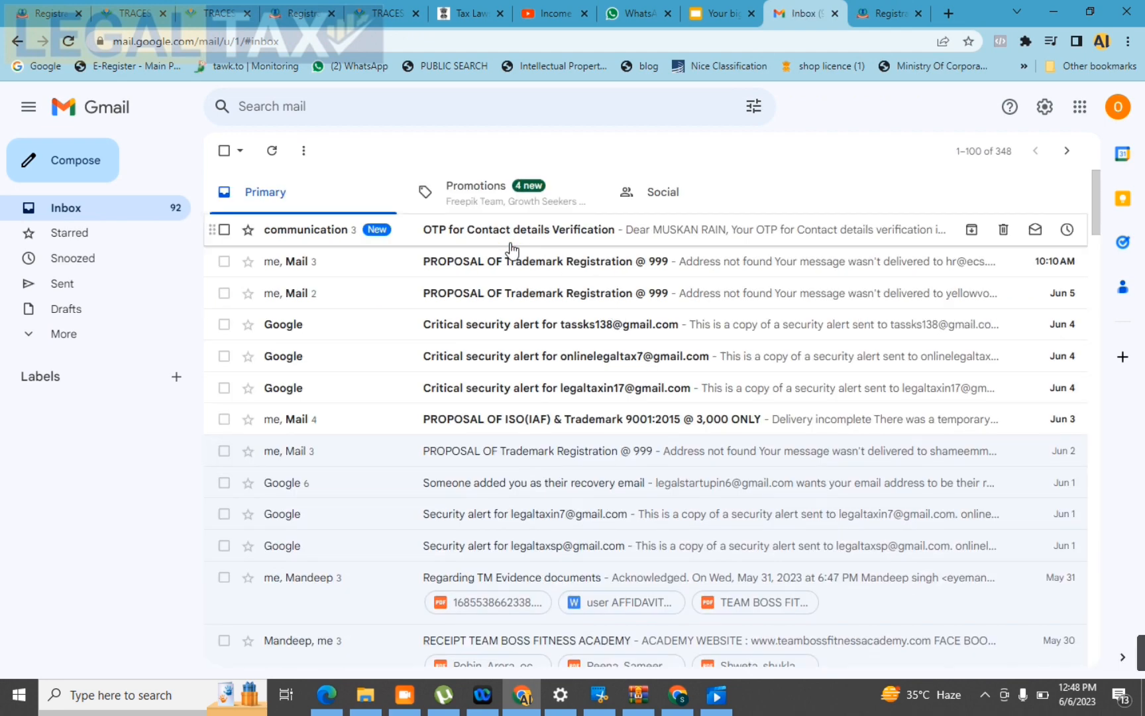
left_click(524, 226)
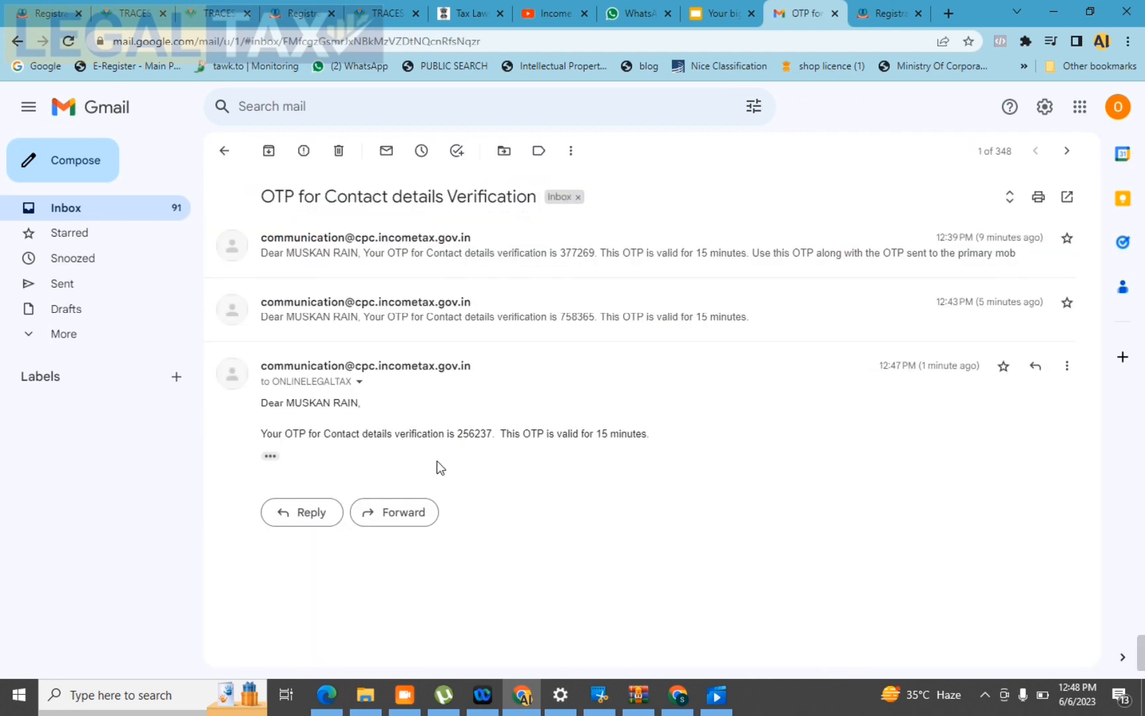
Step: Return to the e-Filing registration, enter the Email OTP from the message and continue to the Verify Details stage
left_click(221, 10)
left_click(301, 8)
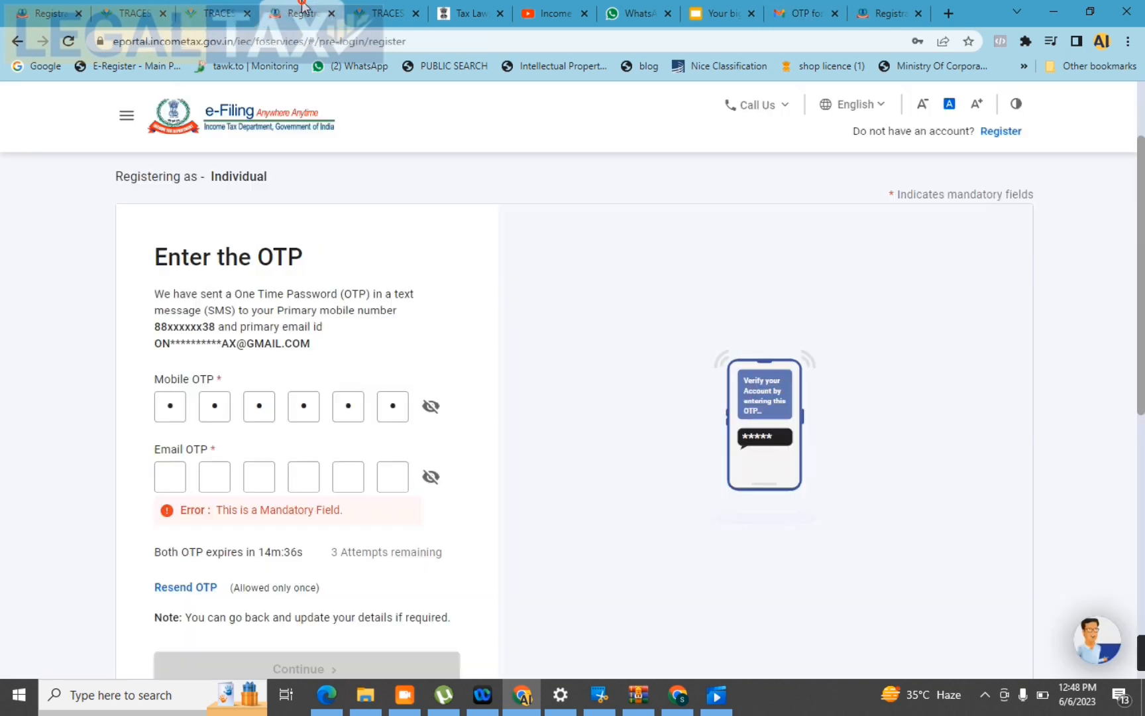
left_click(178, 477)
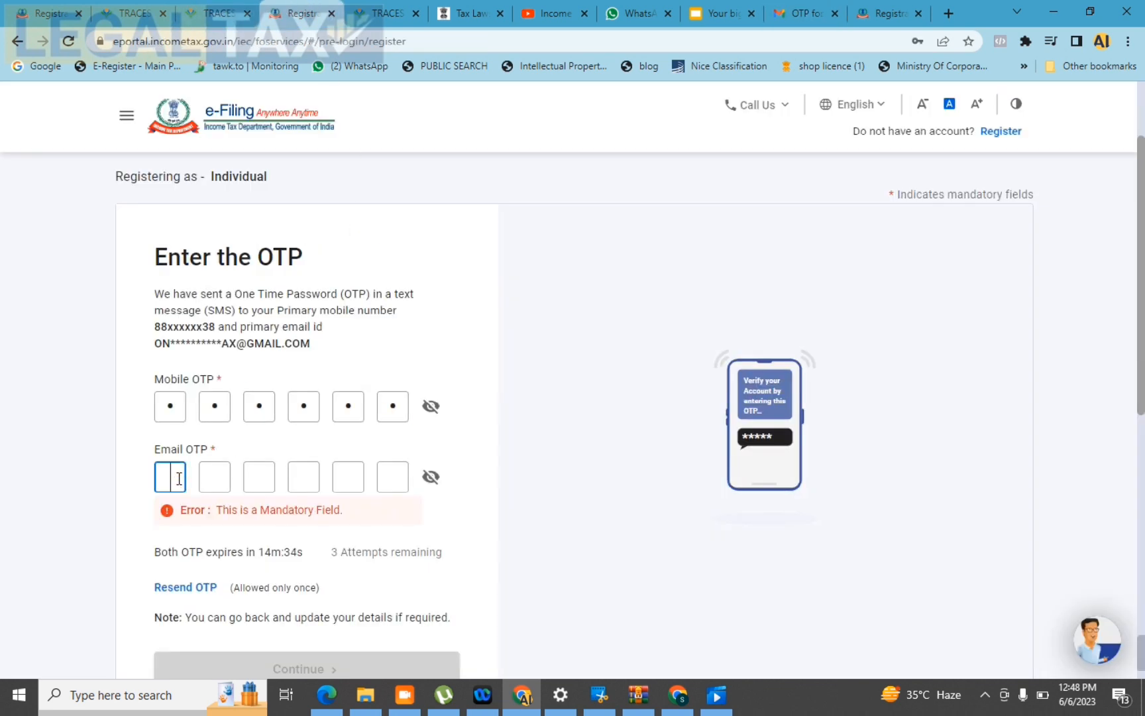
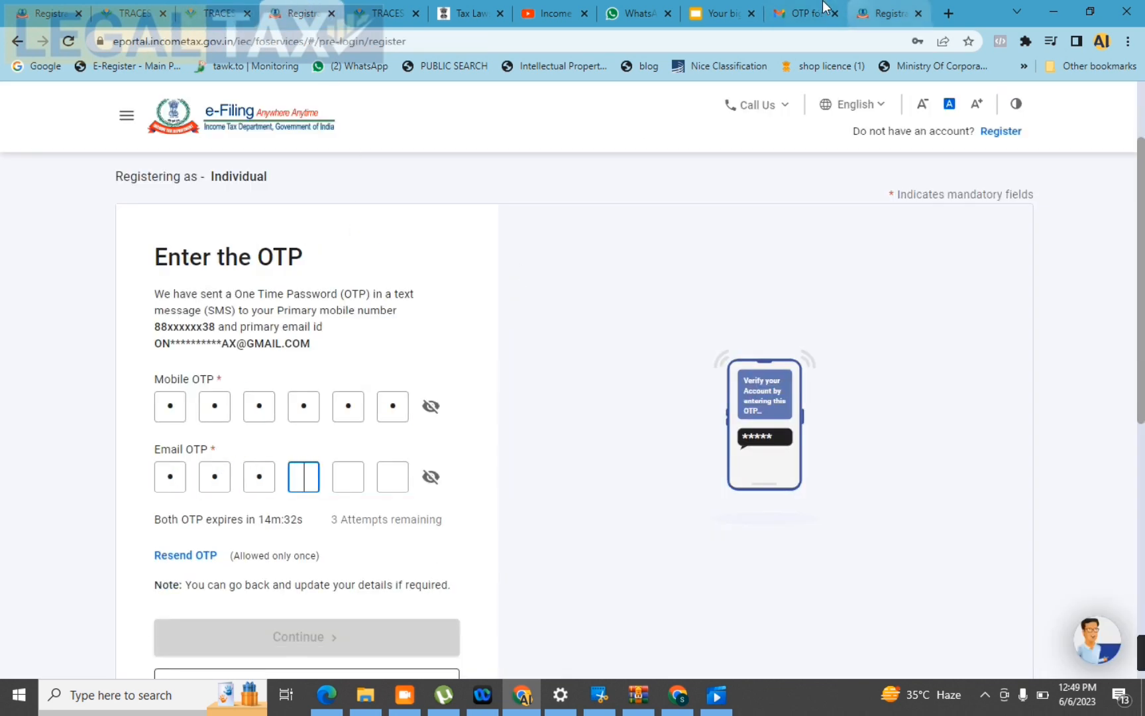
left_click(806, 12)
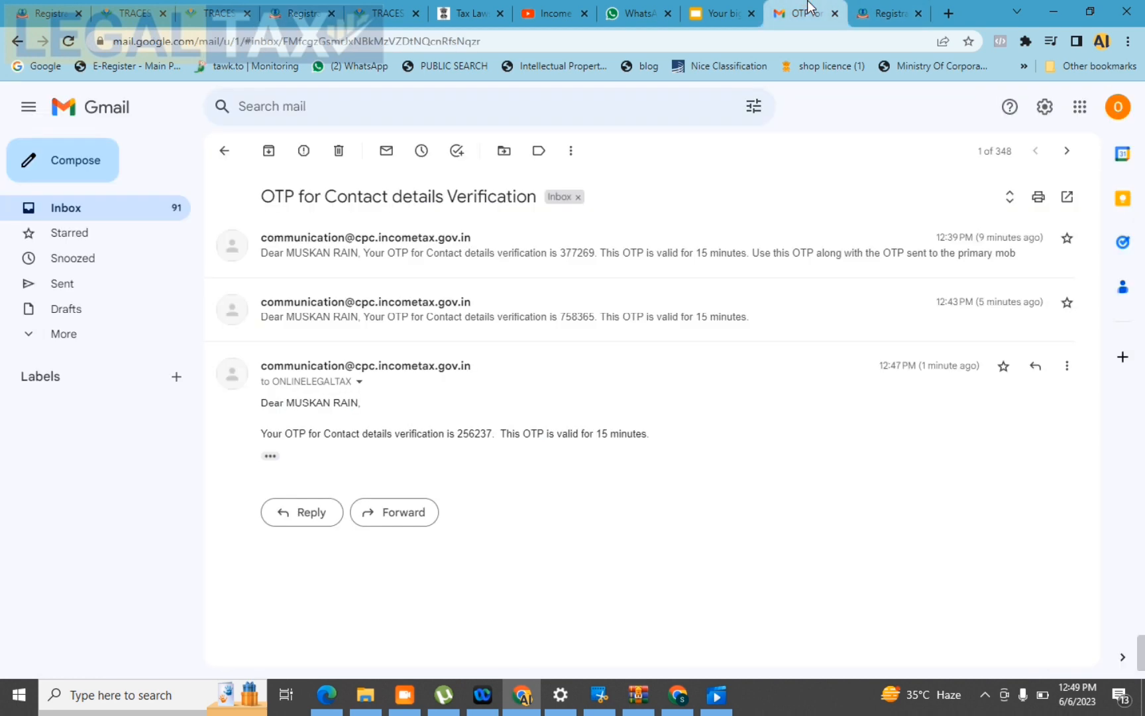
left_click(220, 10)
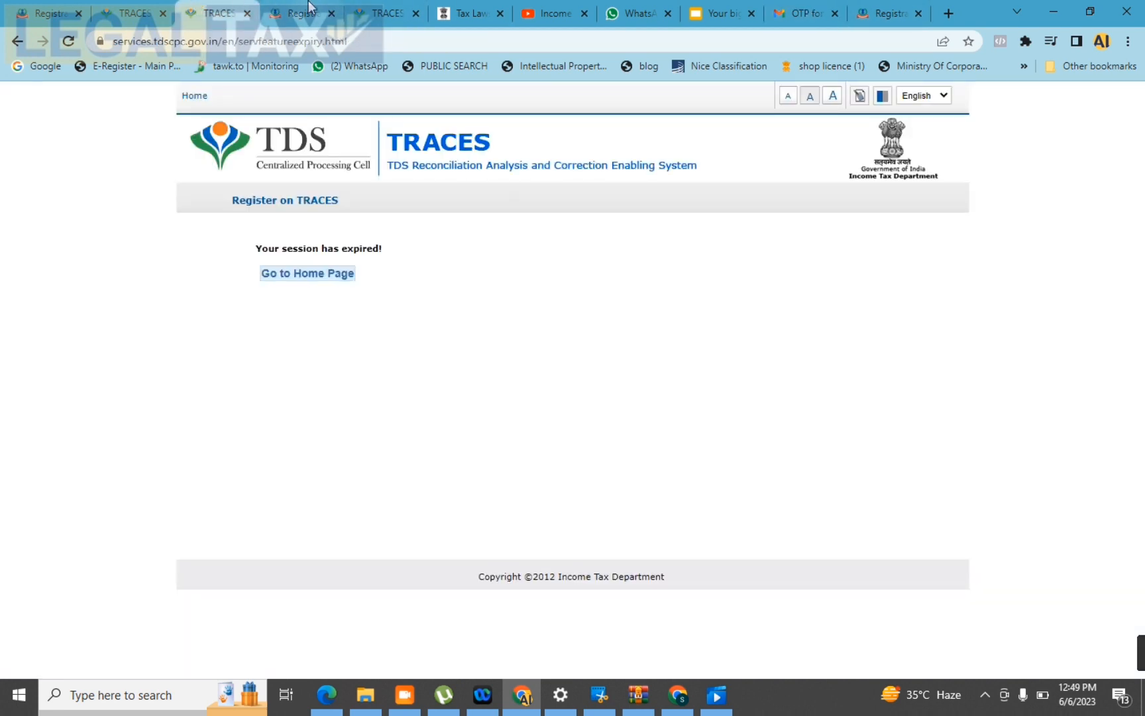
left_click(301, 10)
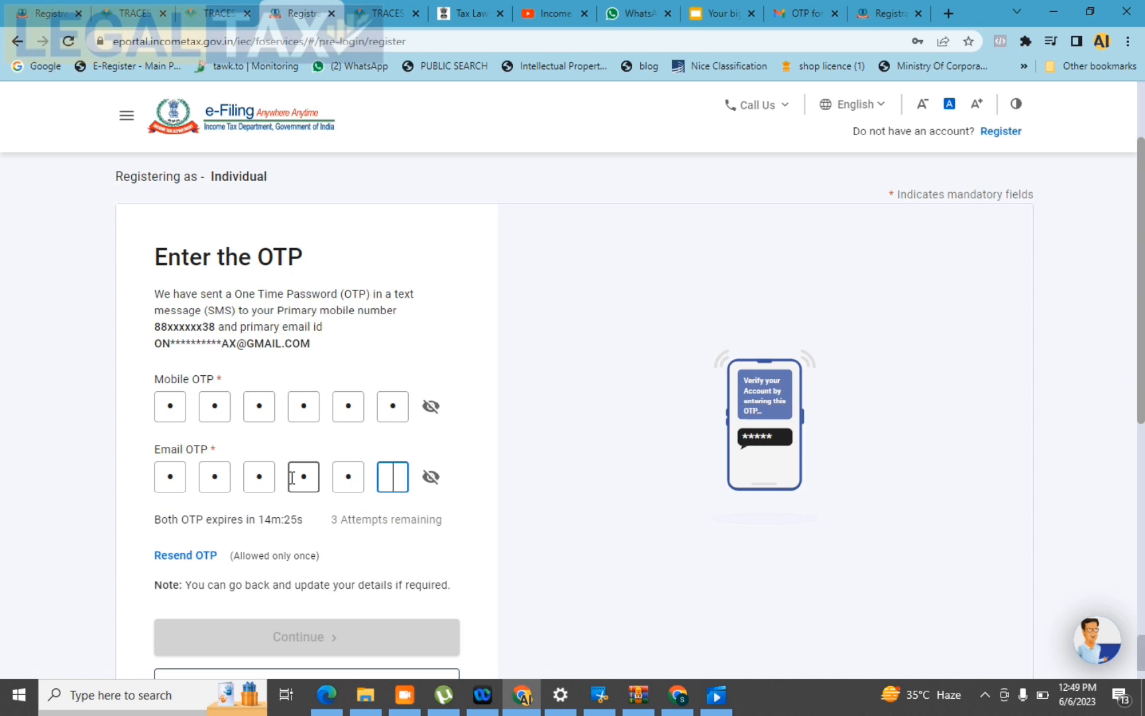
left_click(316, 638)
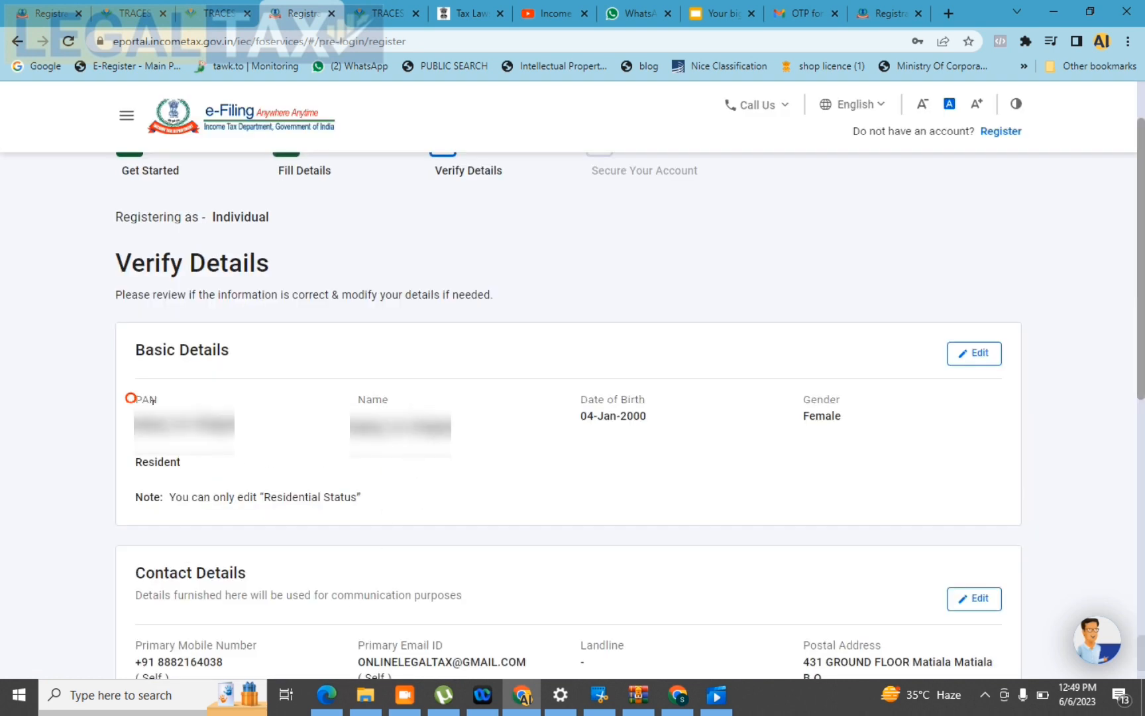
Step: Review the basic details and contact details on the Verify Details page and confirm them
left_click_drag(130, 400, 159, 400)
left_click_drag(356, 400, 390, 401)
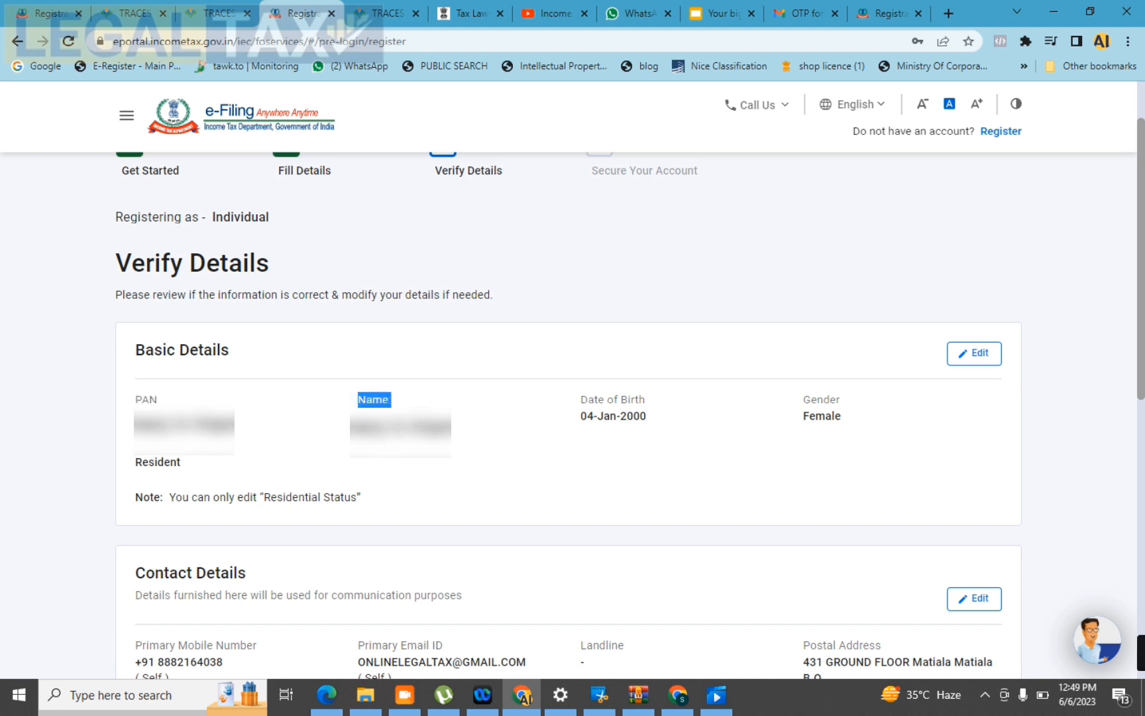
left_click(497, 441)
left_click_drag(581, 401, 647, 416)
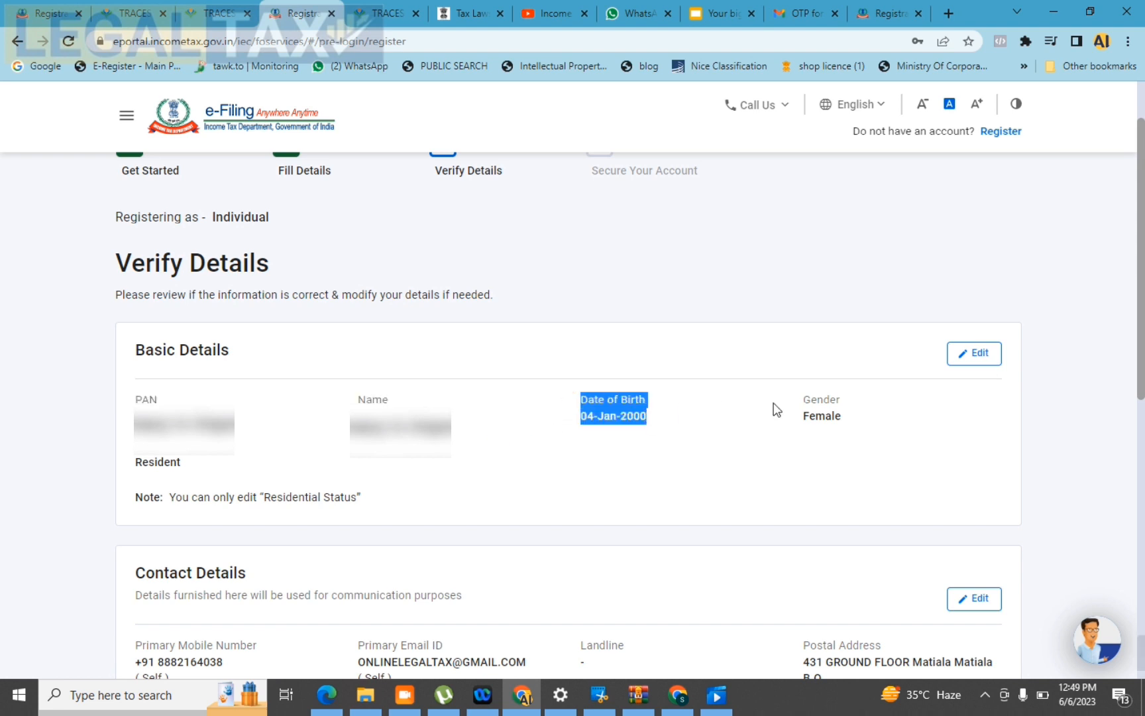
left_click(810, 400)
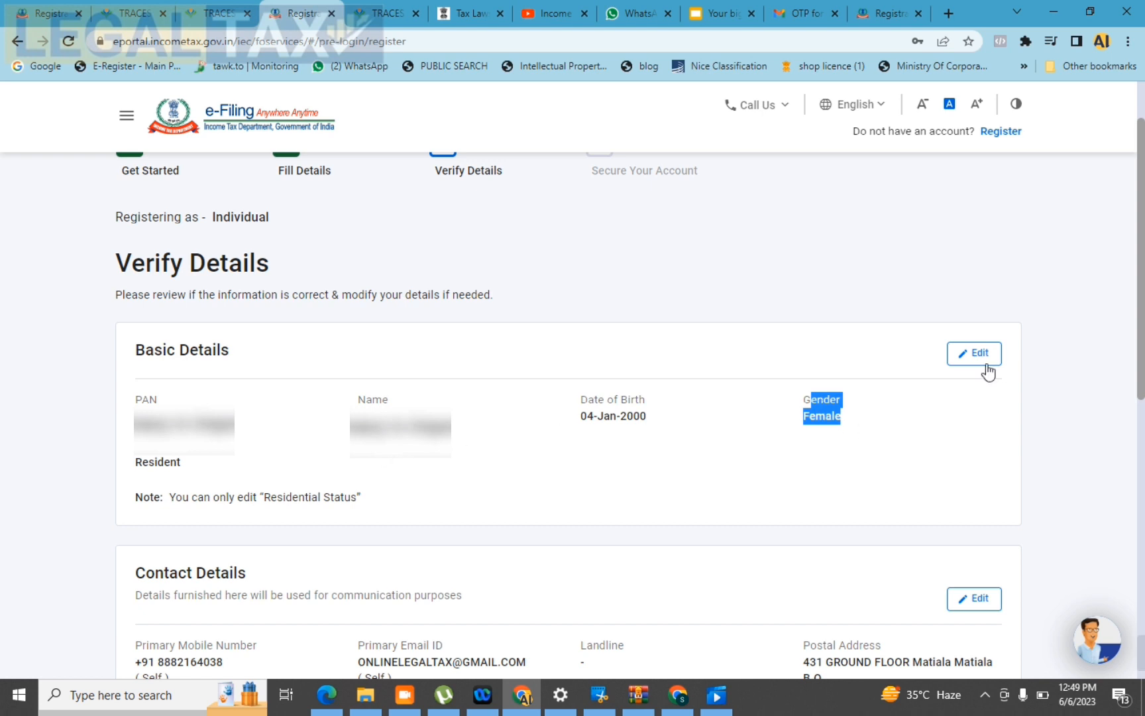
left_click(624, 465)
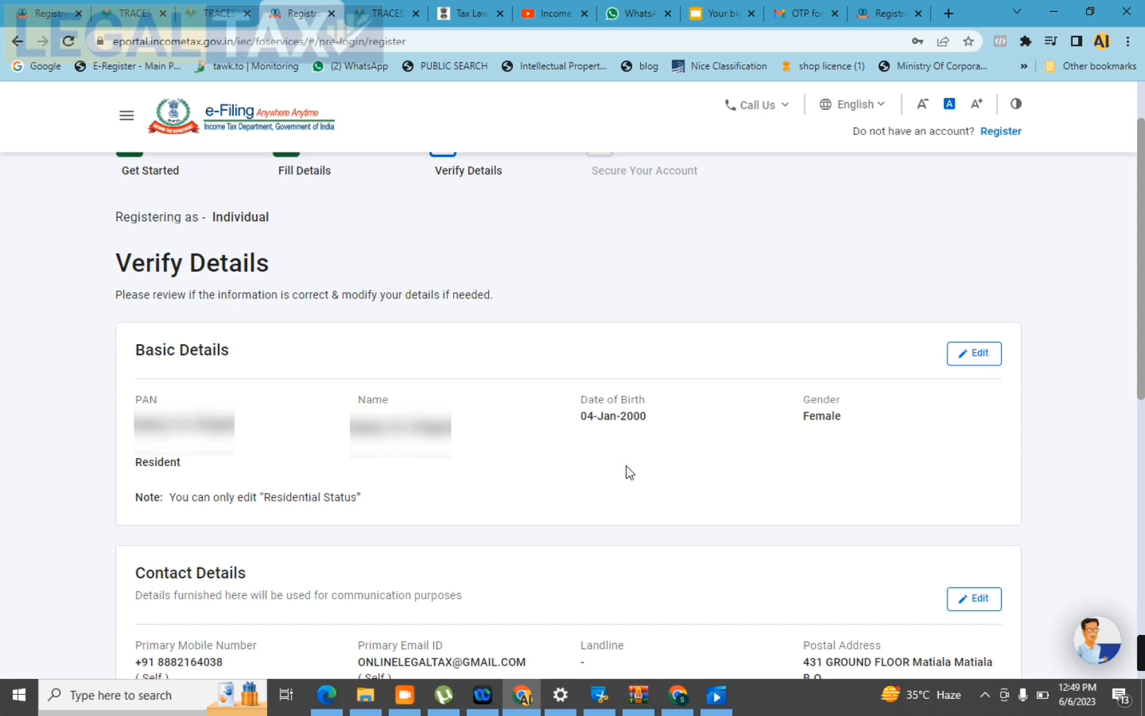
scroll(626, 473, "down", 2)
scroll(233, 472, "down", 2)
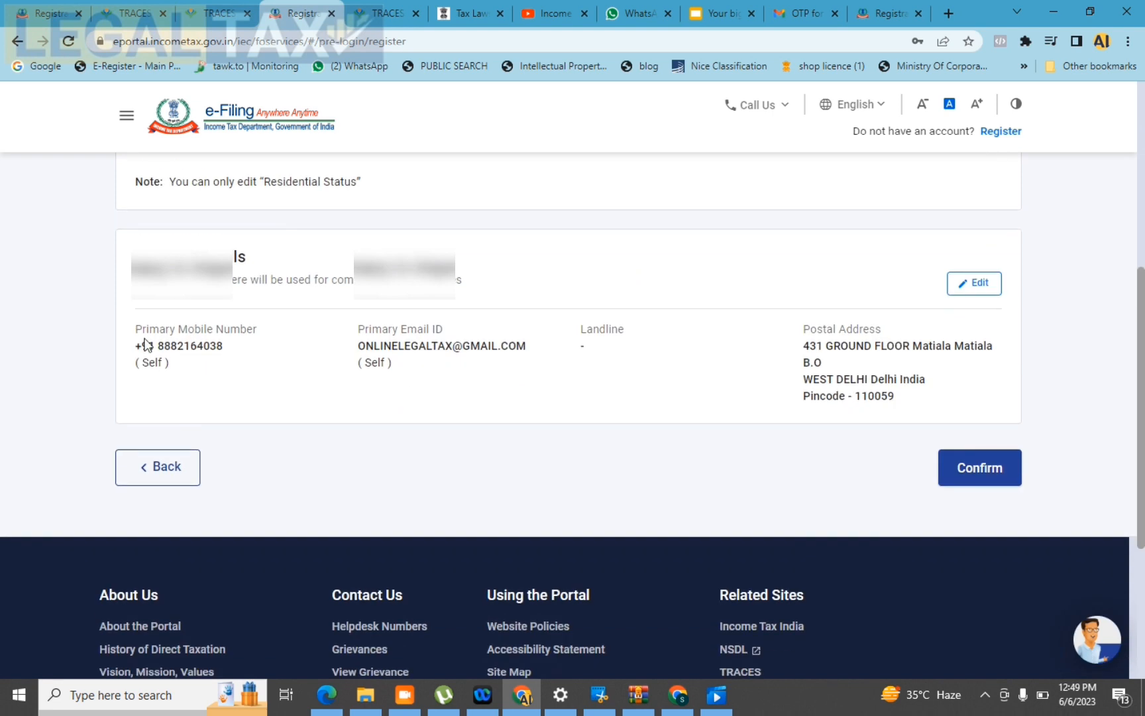
left_click_drag(131, 327, 256, 404)
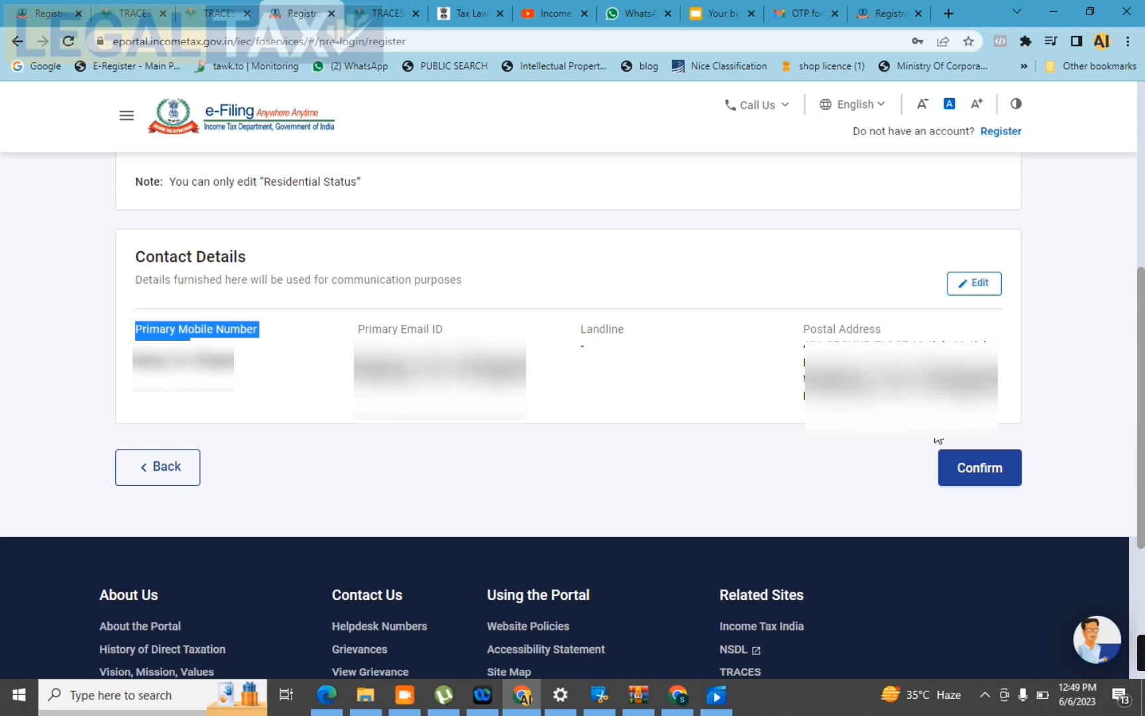
left_click(958, 469)
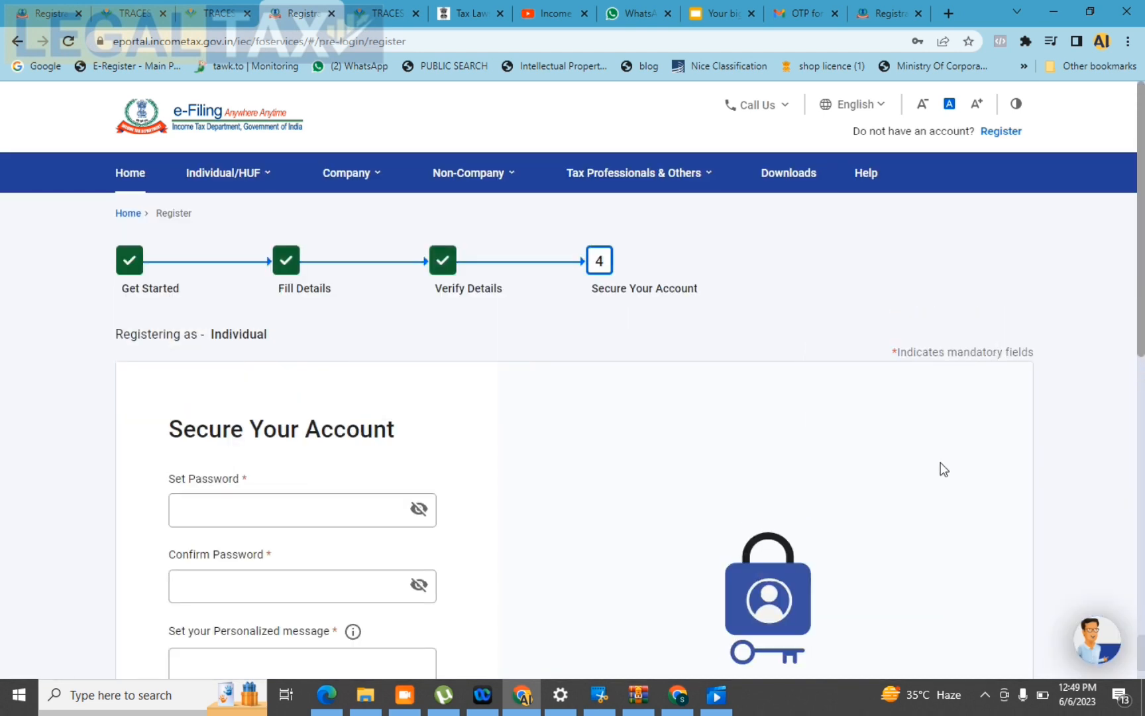
Step: Enter a new account password that meets all listed criteria in the Set Password field
scroll(281, 464, "down", 2)
left_click(214, 357)
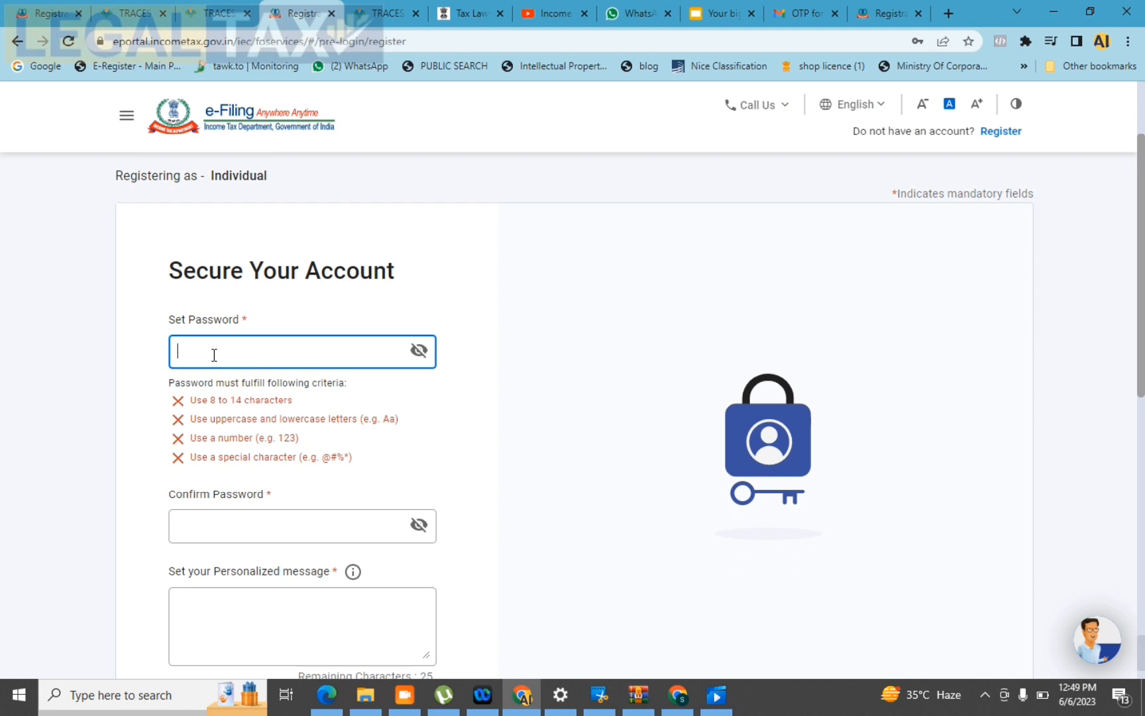
type("Ab•••••••")
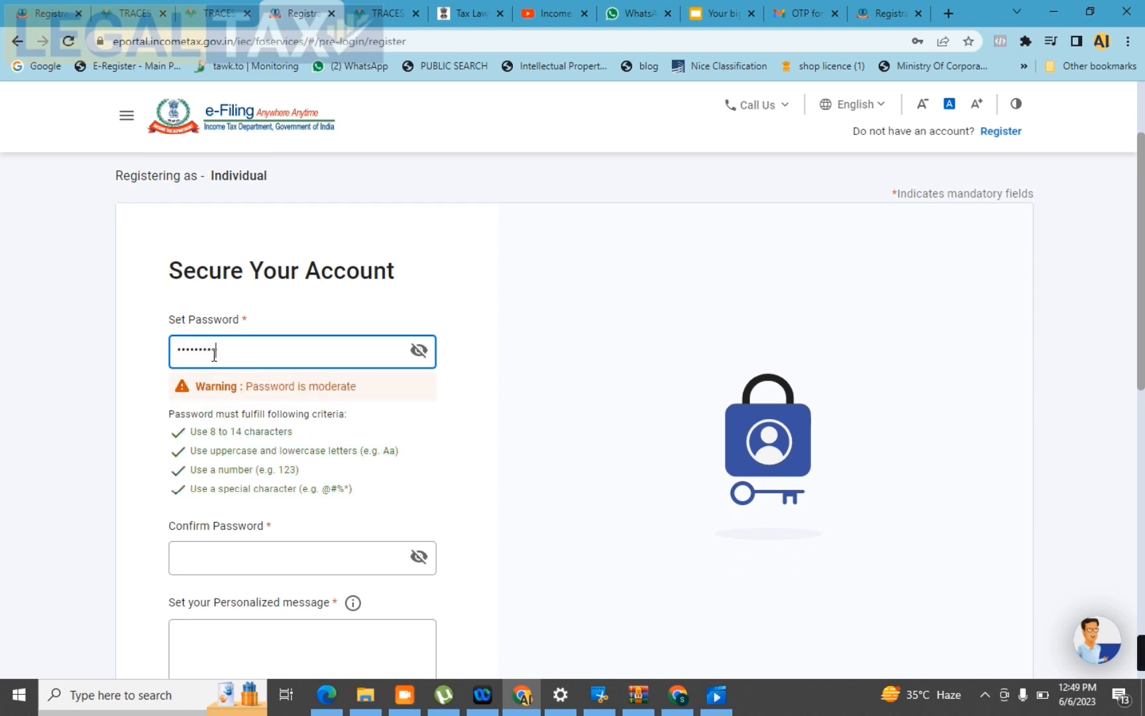
left_click(503, 447)
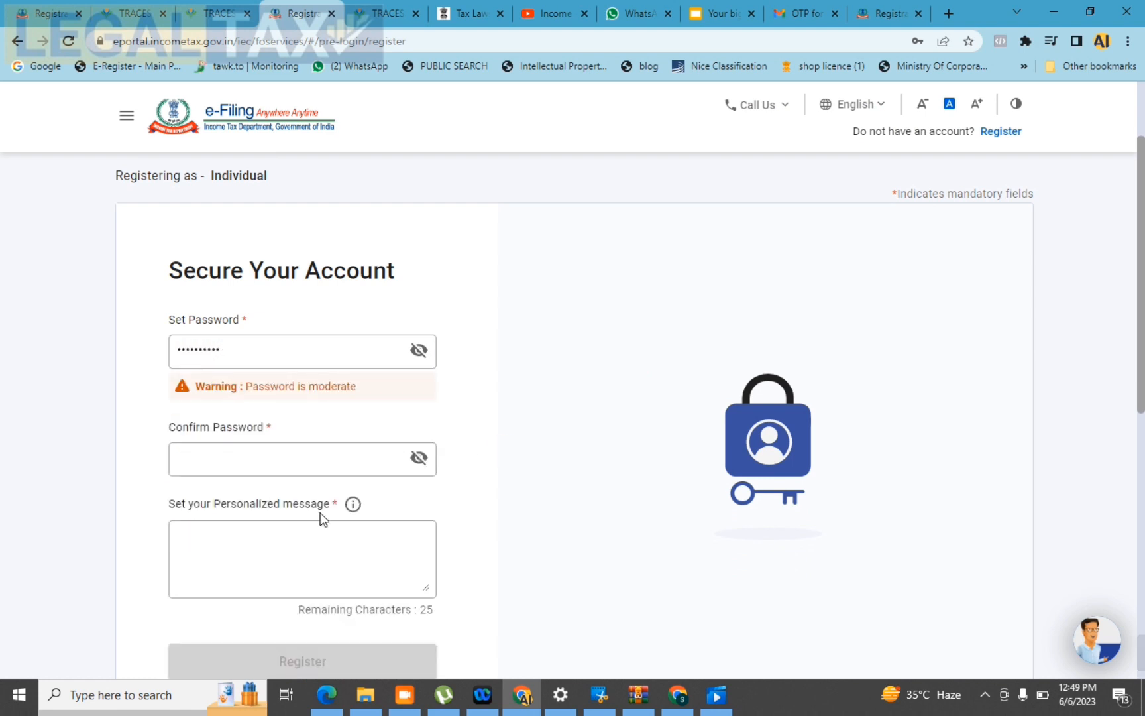
Step: Repeat the account password in the Confirm Password field, correcting it to match the first entry
left_click(277, 452)
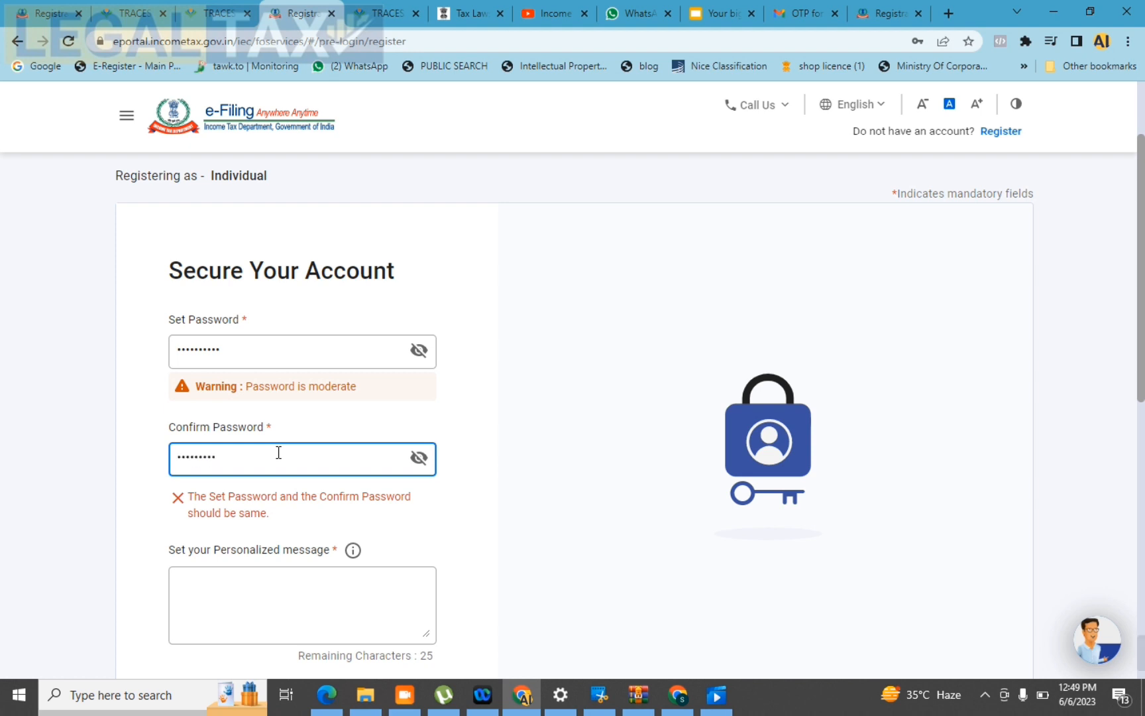
key("BackSpace")
key("BackSpace")
key("BackSpace")
key("BackSpace")
key("BackSpace")
key("BackSpace")
key("BackSpace")
type("*")
left_click(484, 478)
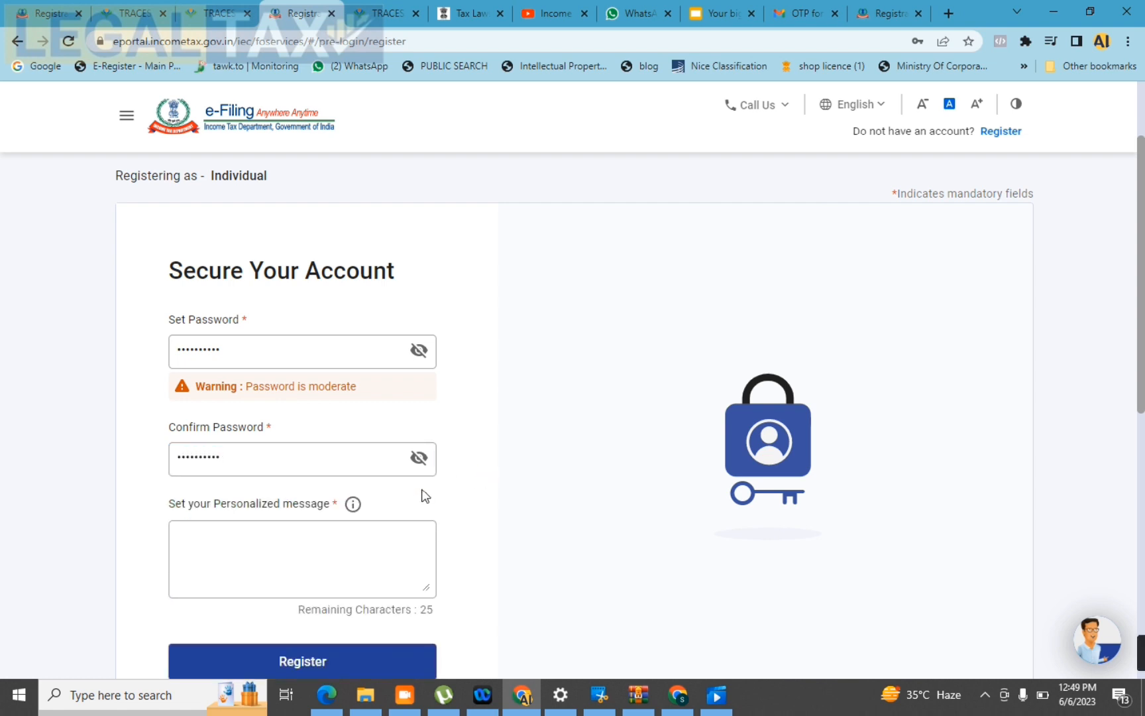
Step: Read the personalized message hint and enter "dELHI IS MY BIRTH PLACE" as the personalized message
mouse_move(362, 505)
scroll(227, 519, "down", 2)
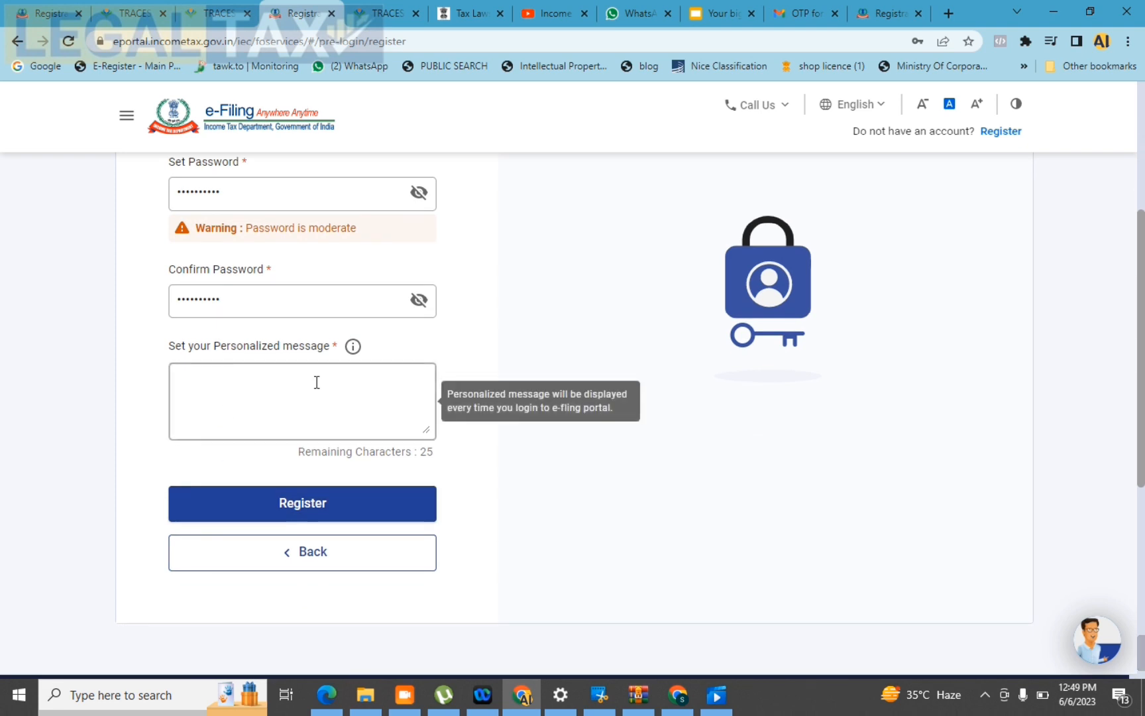
mouse_move(354, 353)
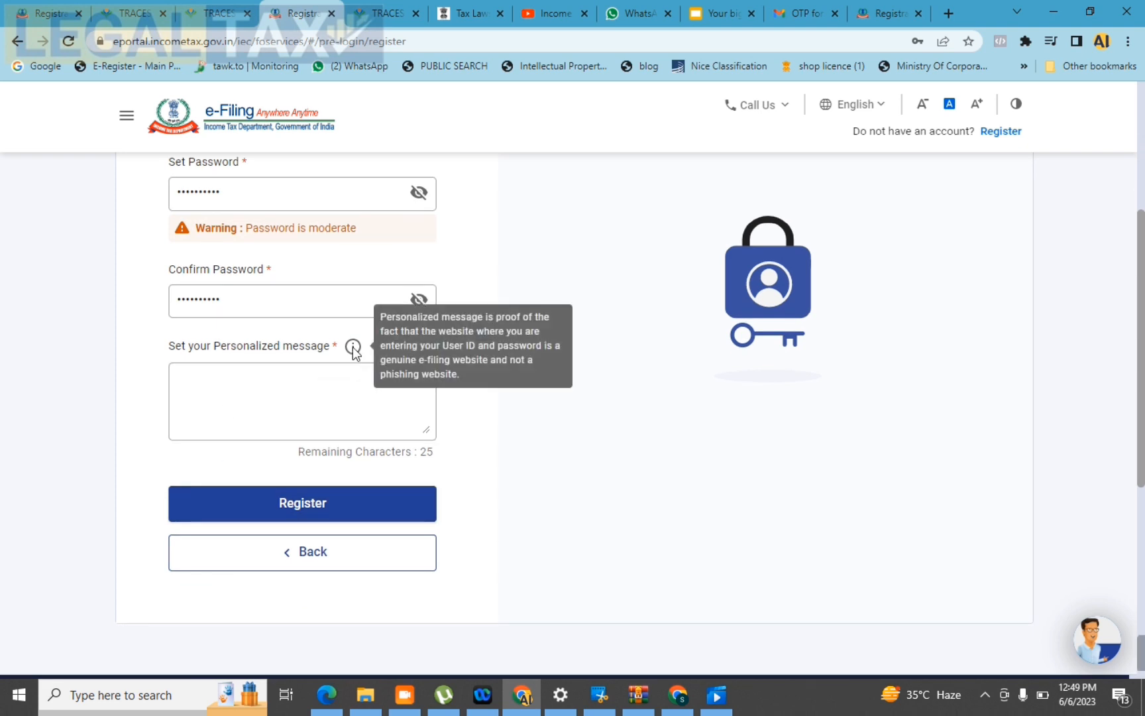
left_click(198, 407)
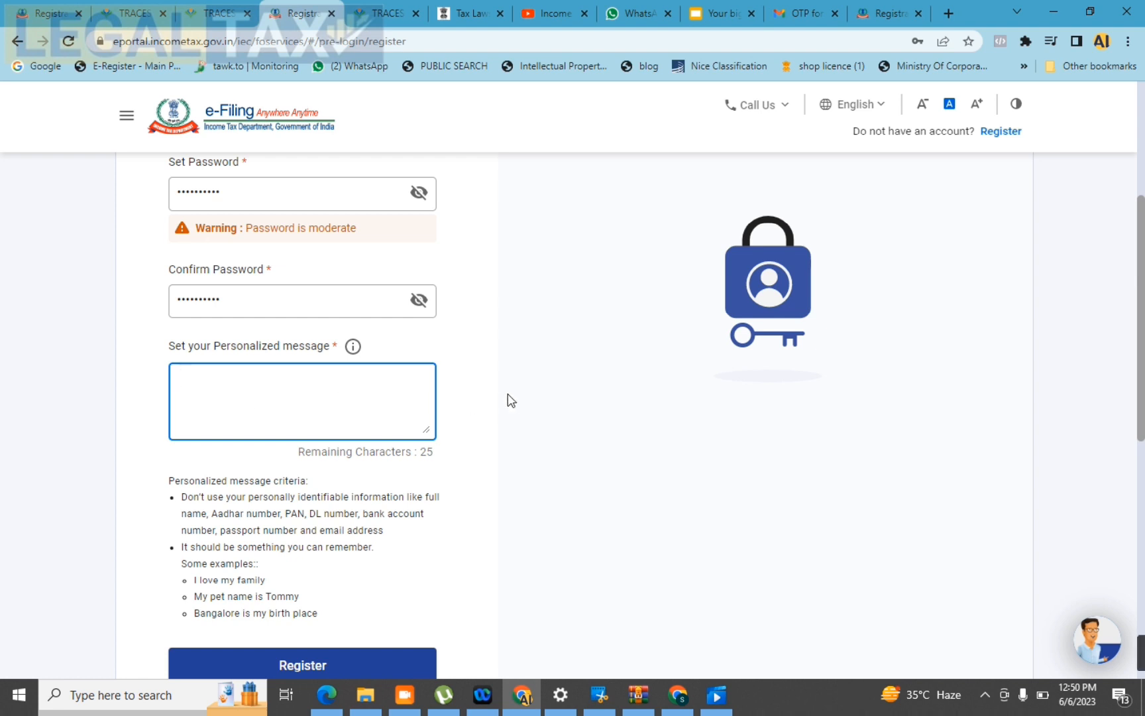
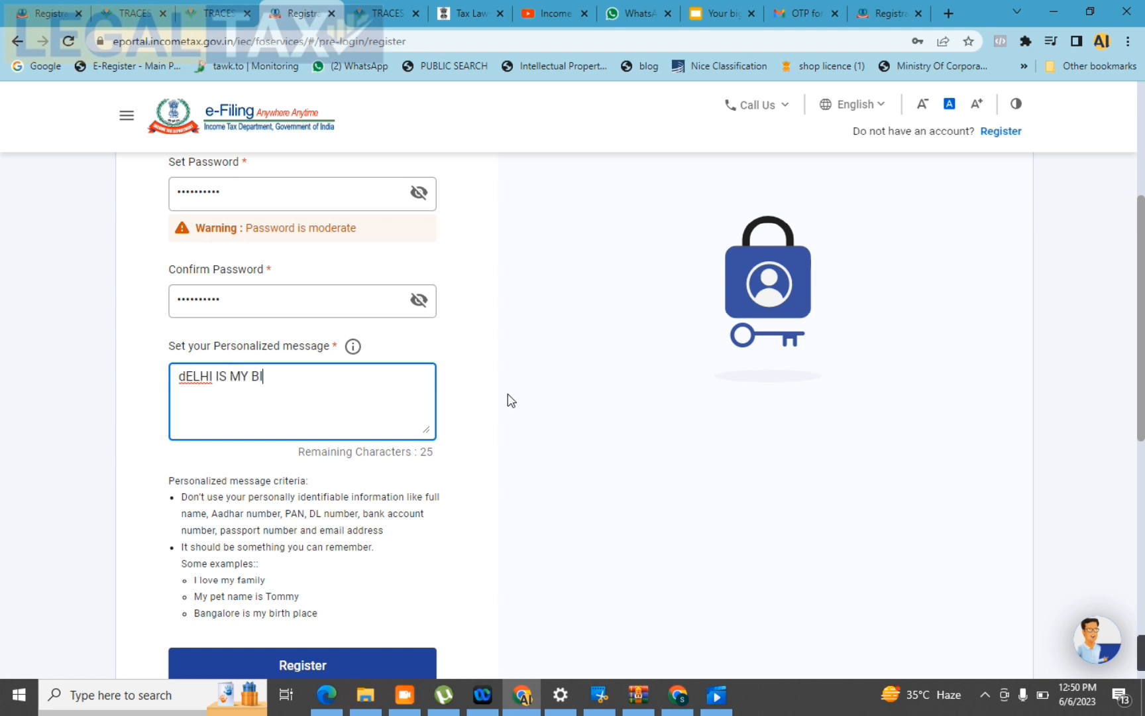
scroll(537, 470, "down", 5)
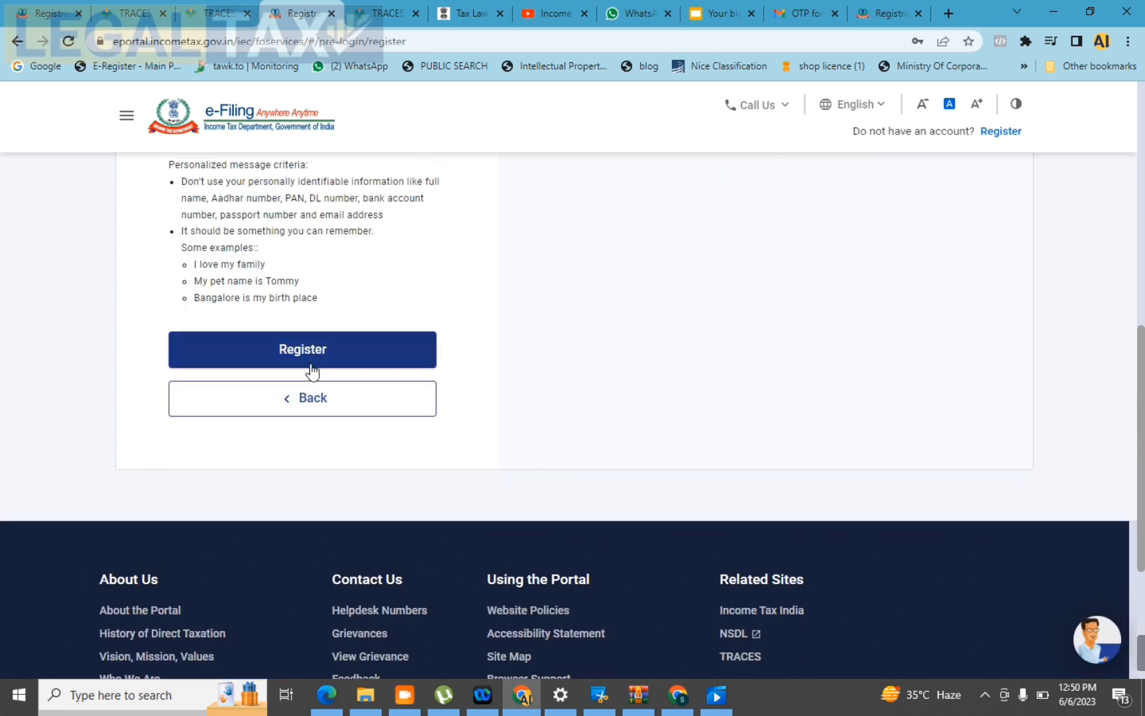
Step: Leave the registration for the portal's home page, open the login page and submit the PAN as the User ID
scroll(456, 459, "up", 10)
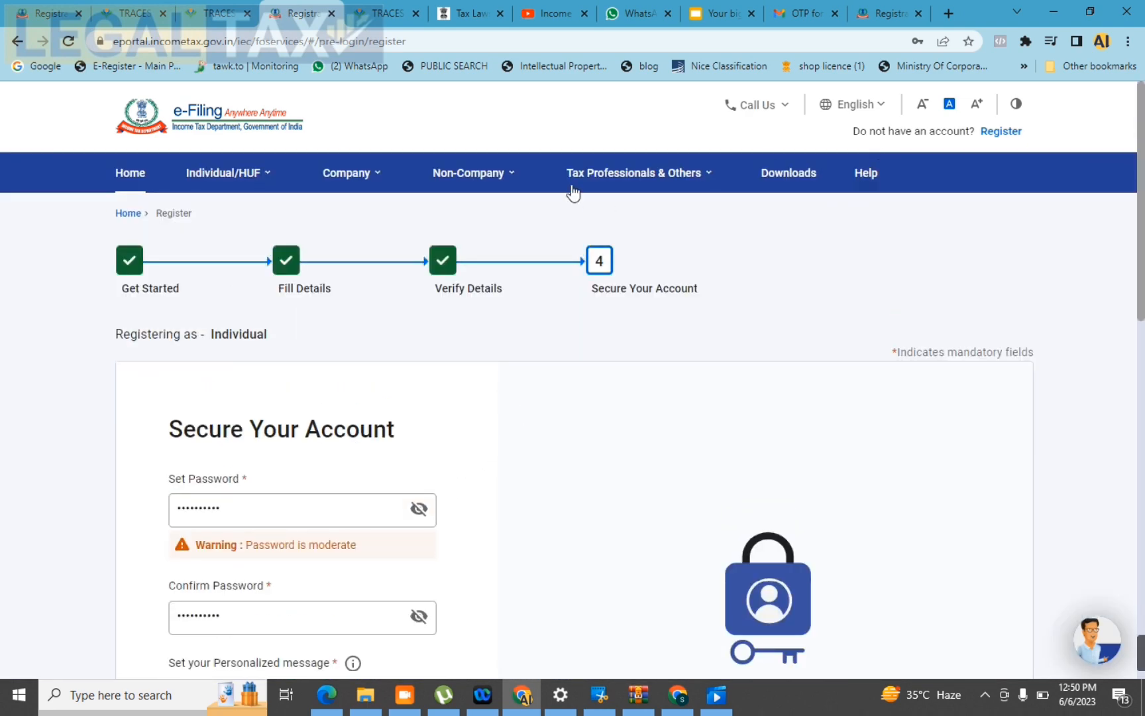
left_click(131, 176)
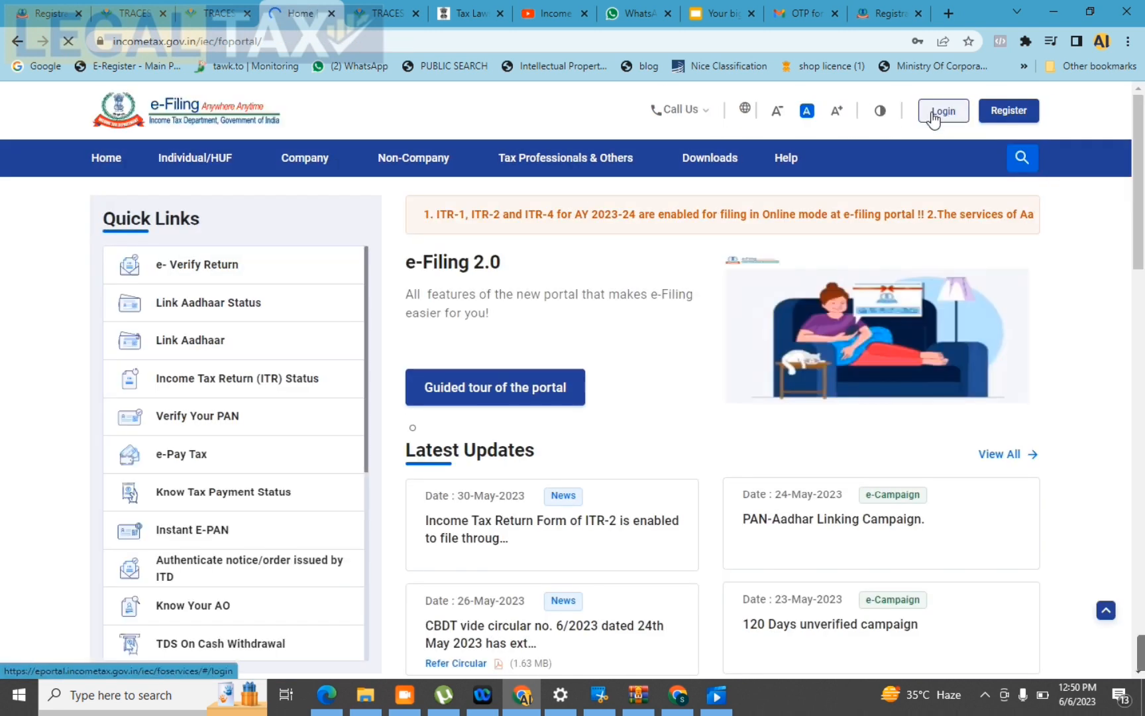
left_click(948, 109)
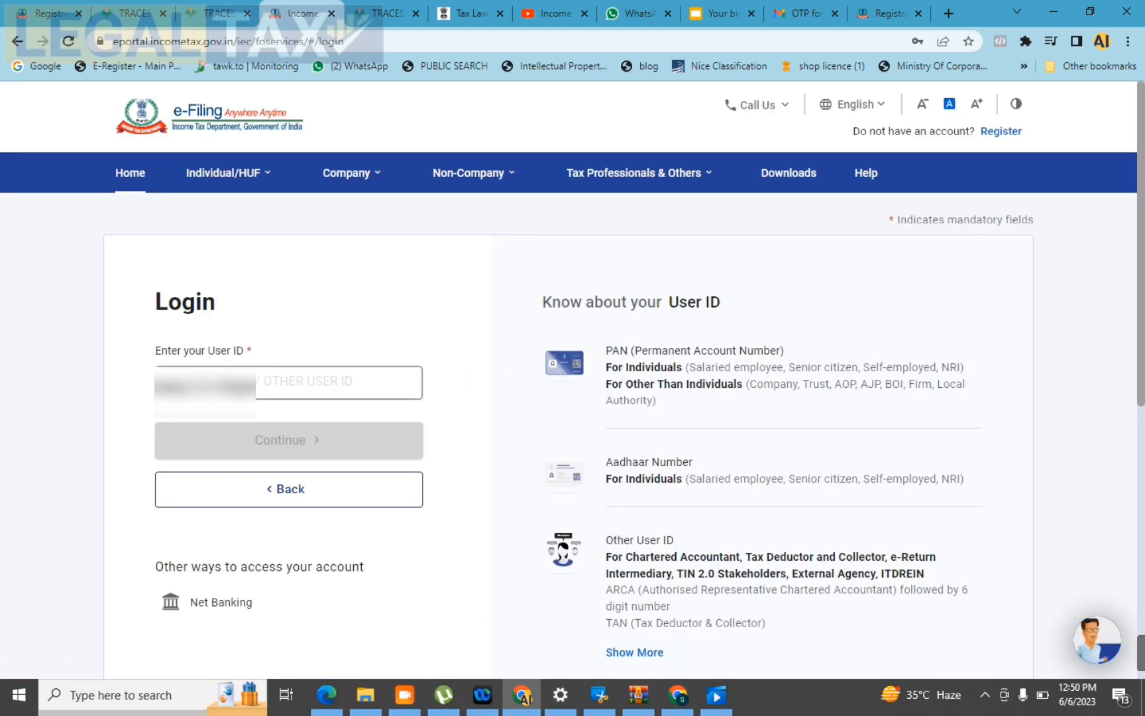
type("A")
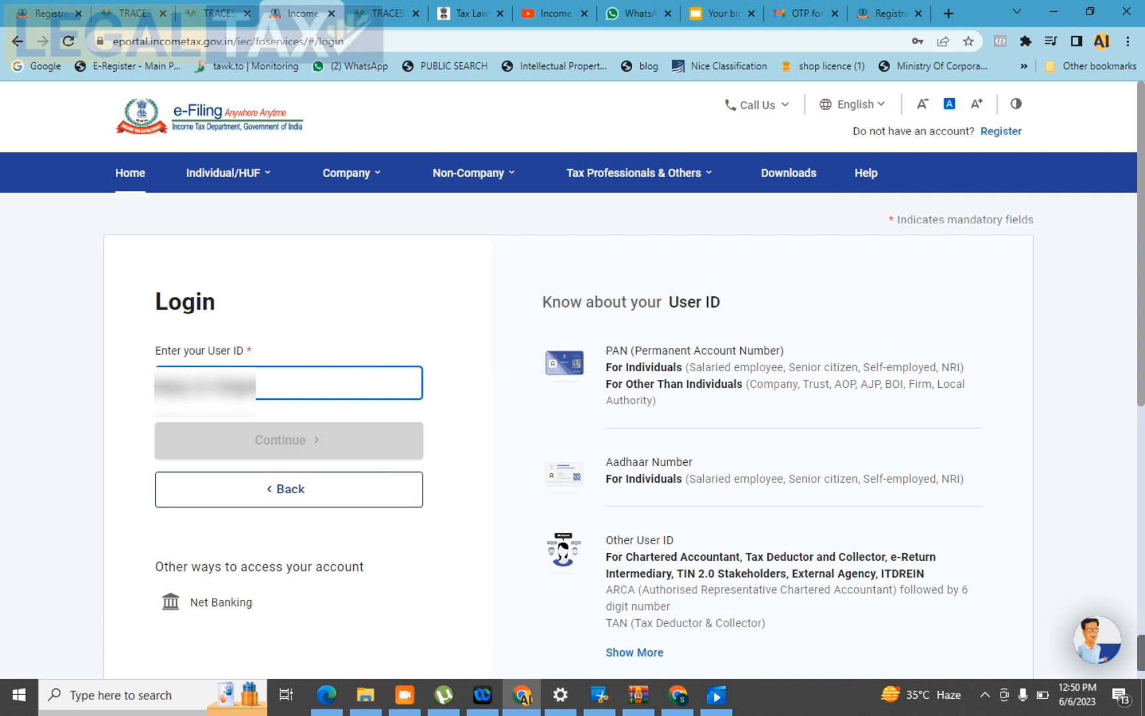
type("A")
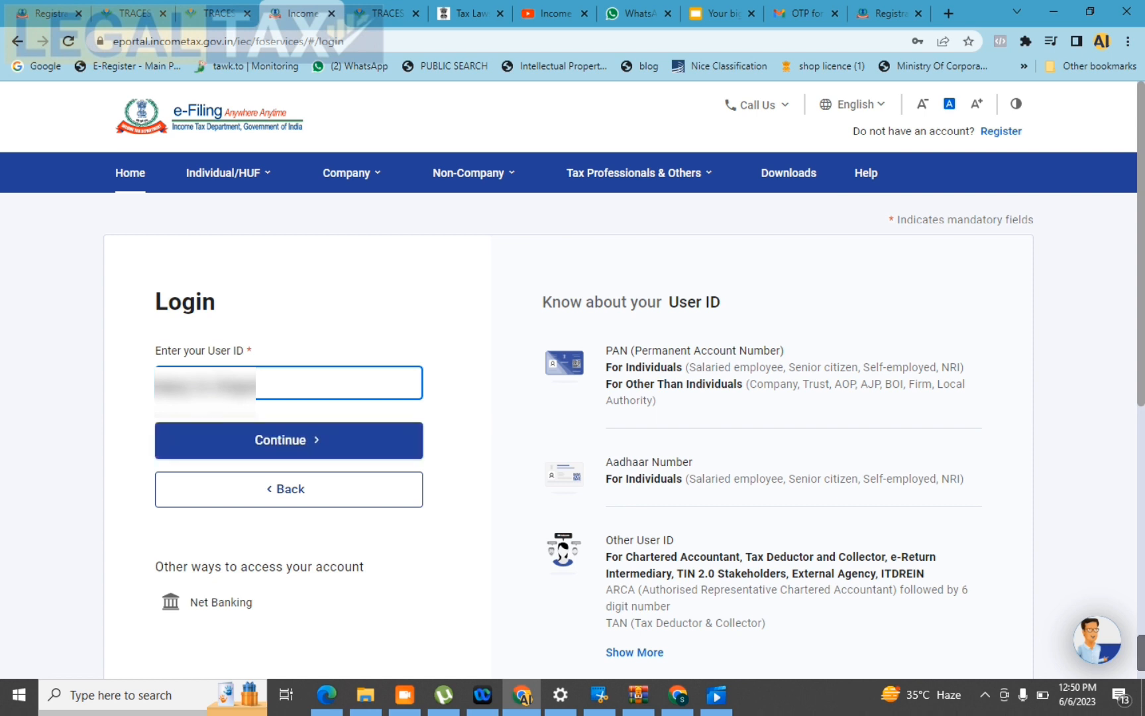
left_click(287, 443)
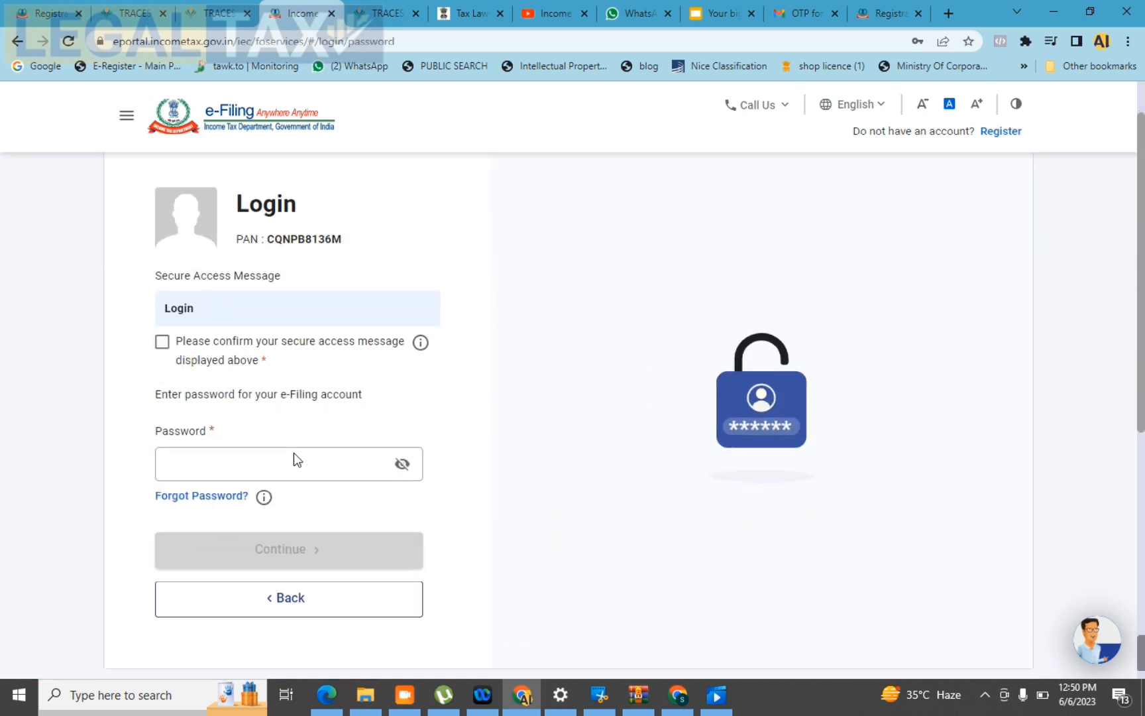
Step: Confirm the secure access message and try to log in with the account password
scroll(294, 457, "down", 2)
left_click(162, 204)
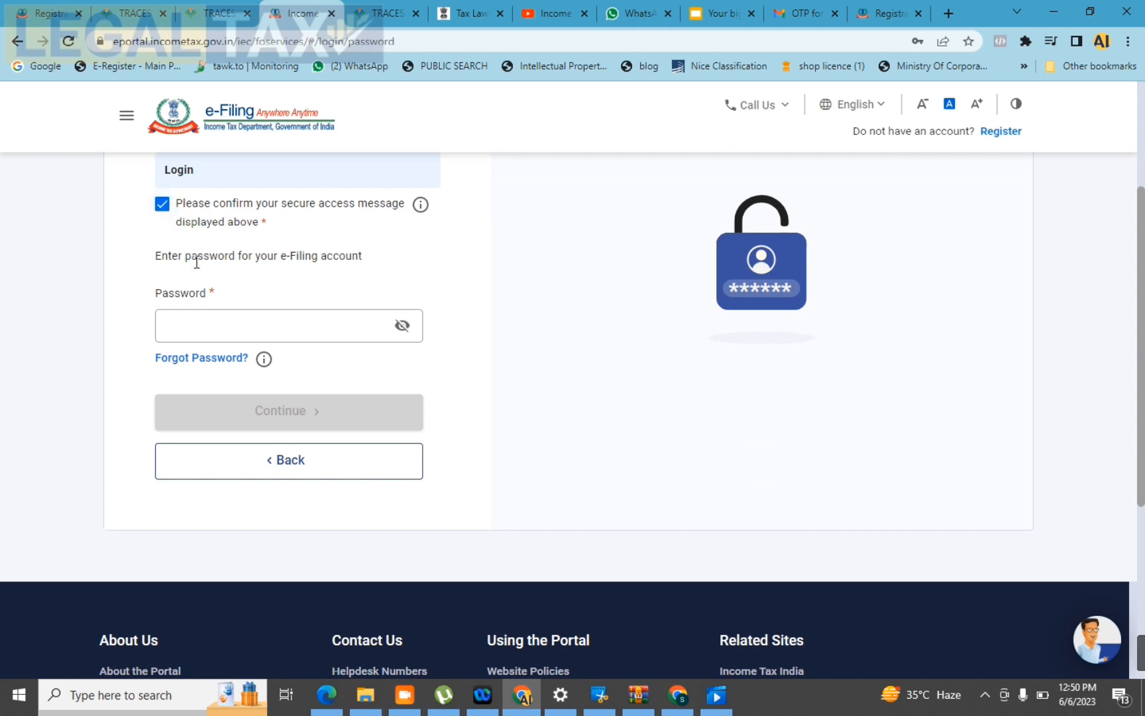
left_click(224, 326)
type("•••••")
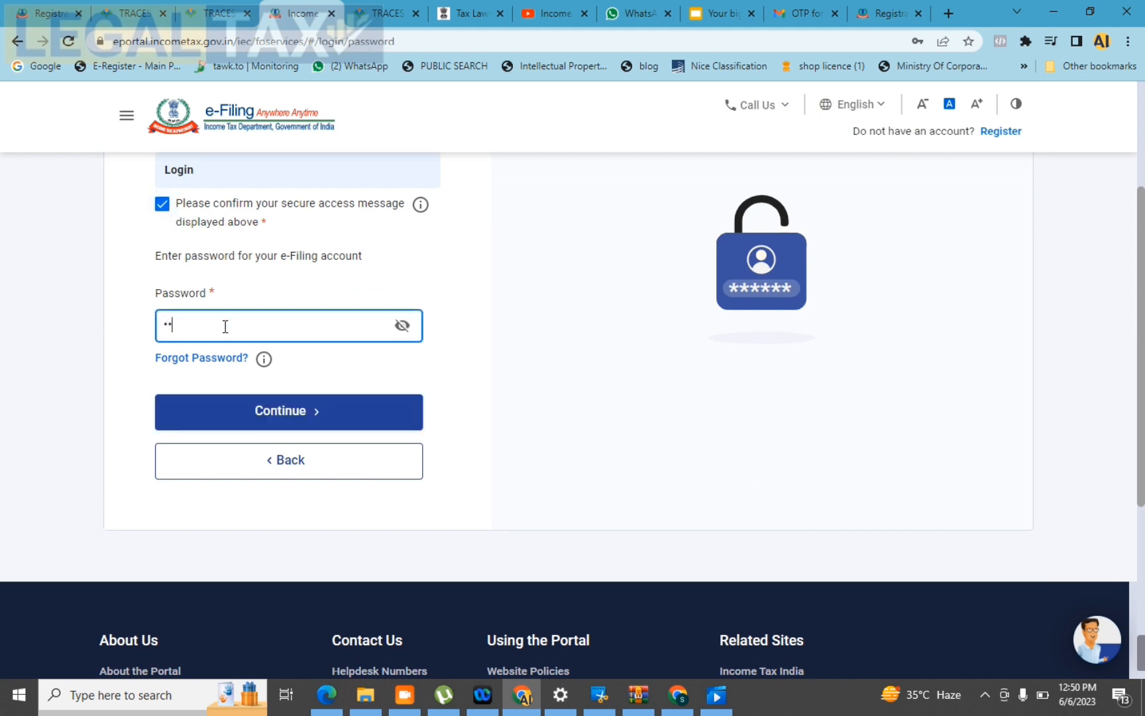
type("••••")
left_click(286, 407)
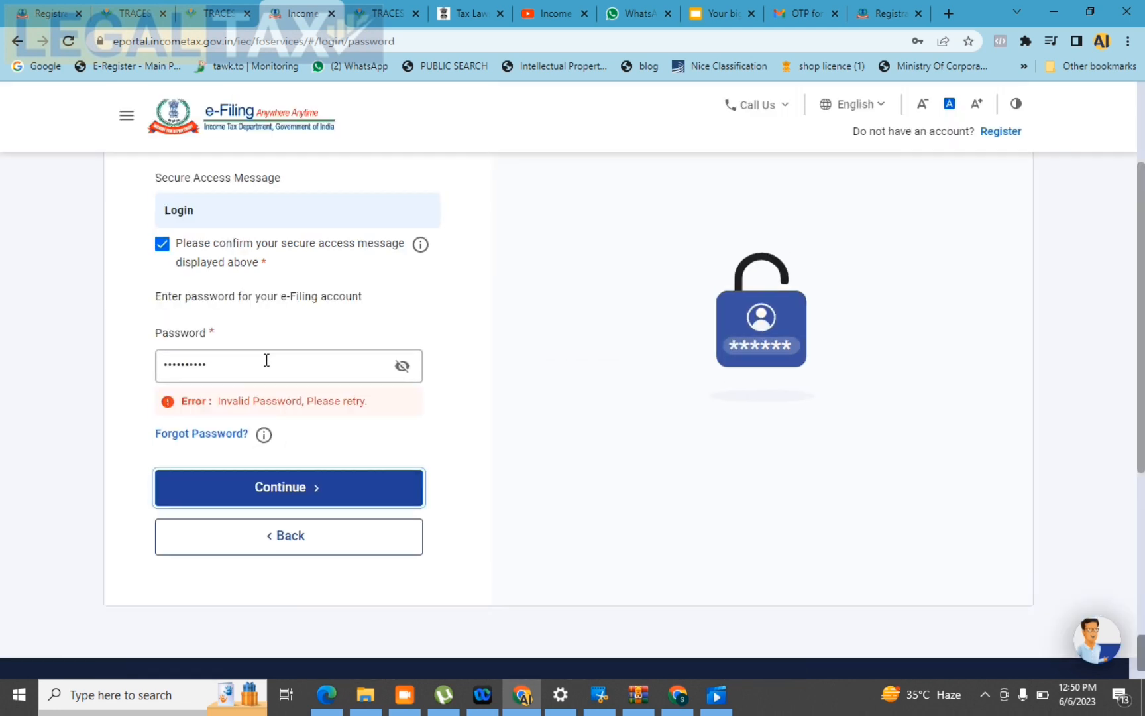
Step: Clear the password field and try to log in with the account password again
left_click(267, 360)
key("BackSpace")
key("BackSpace")
key("BackSpace")
key("BackSpace")
key("BackSpace")
key("BackSpace")
key("BackSpace")
key("BackSpace")
key("BackSpace")
key("BackSpace")
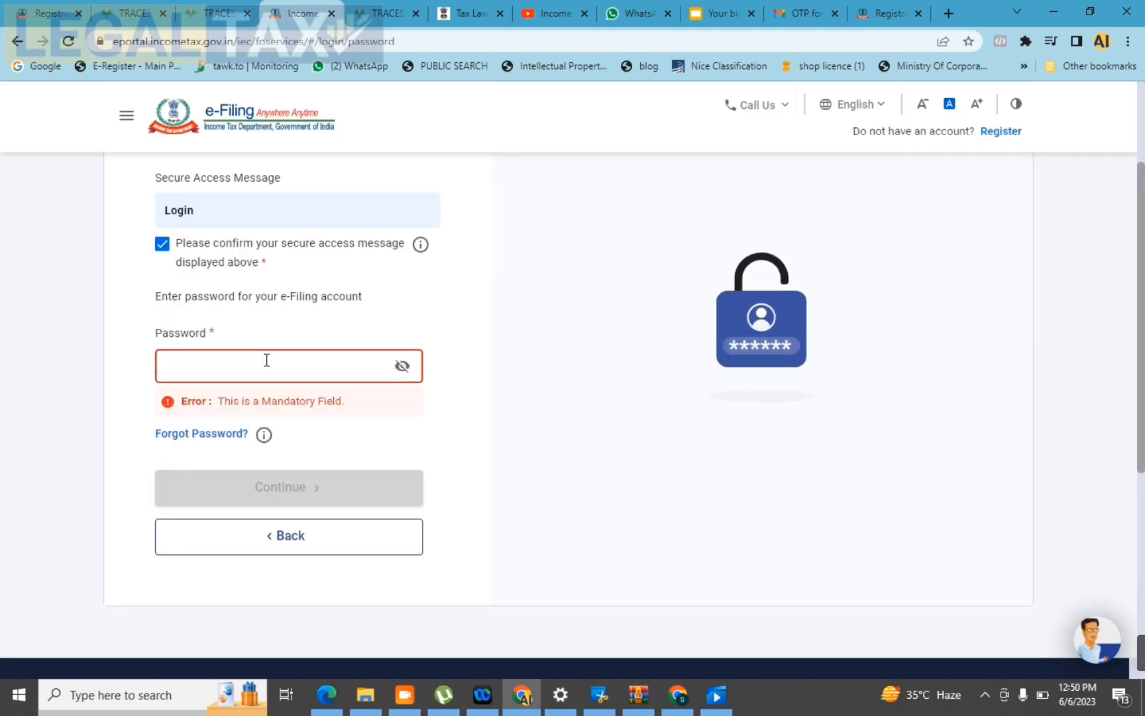
type("••••••••")
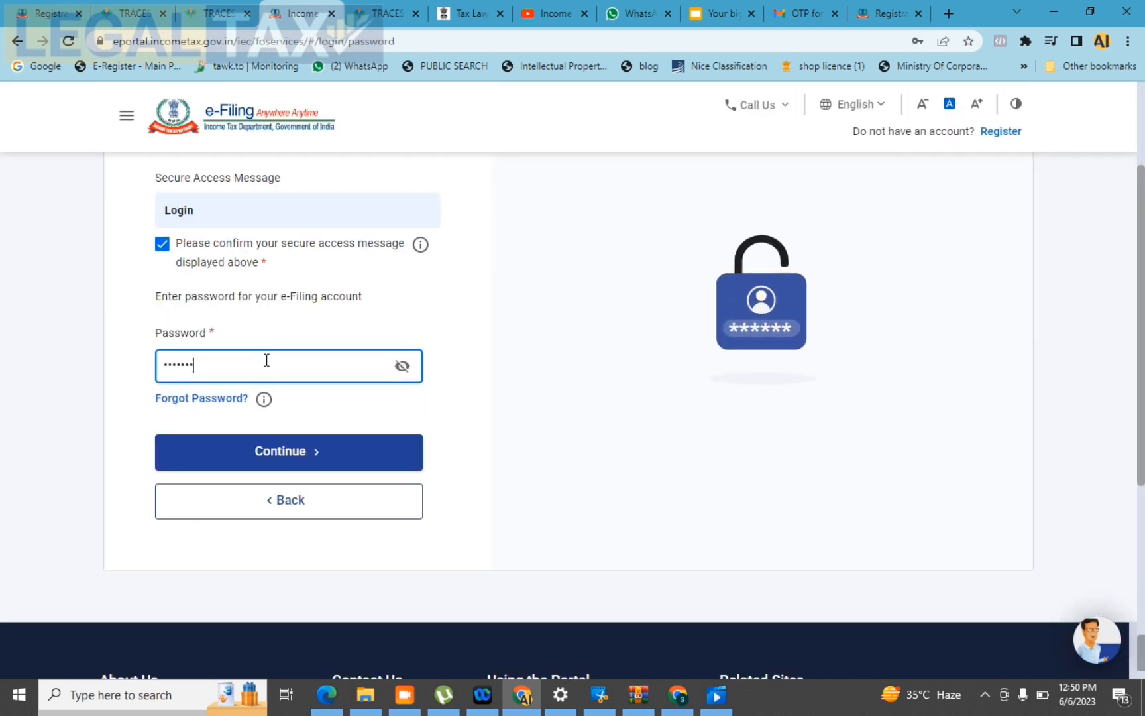
type("••")
left_click(298, 446)
Step: Replace the rejected password with the correct account password and log in to the e-Filing dashboard
left_click(289, 409)
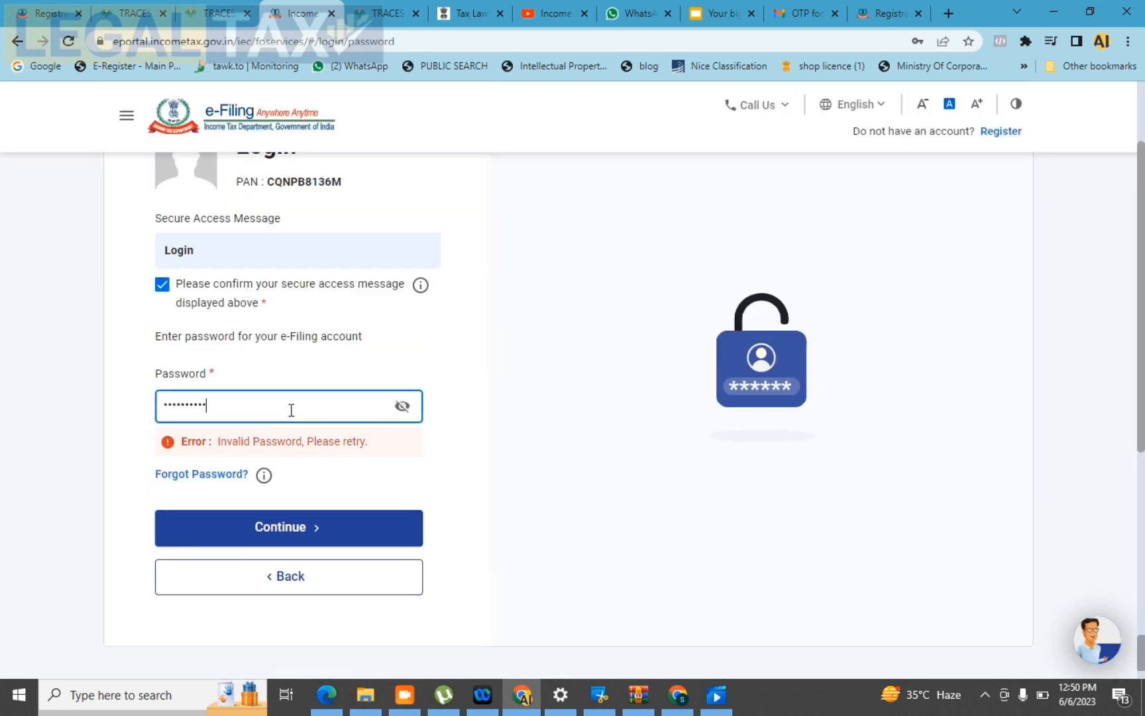
double_click(290, 409)
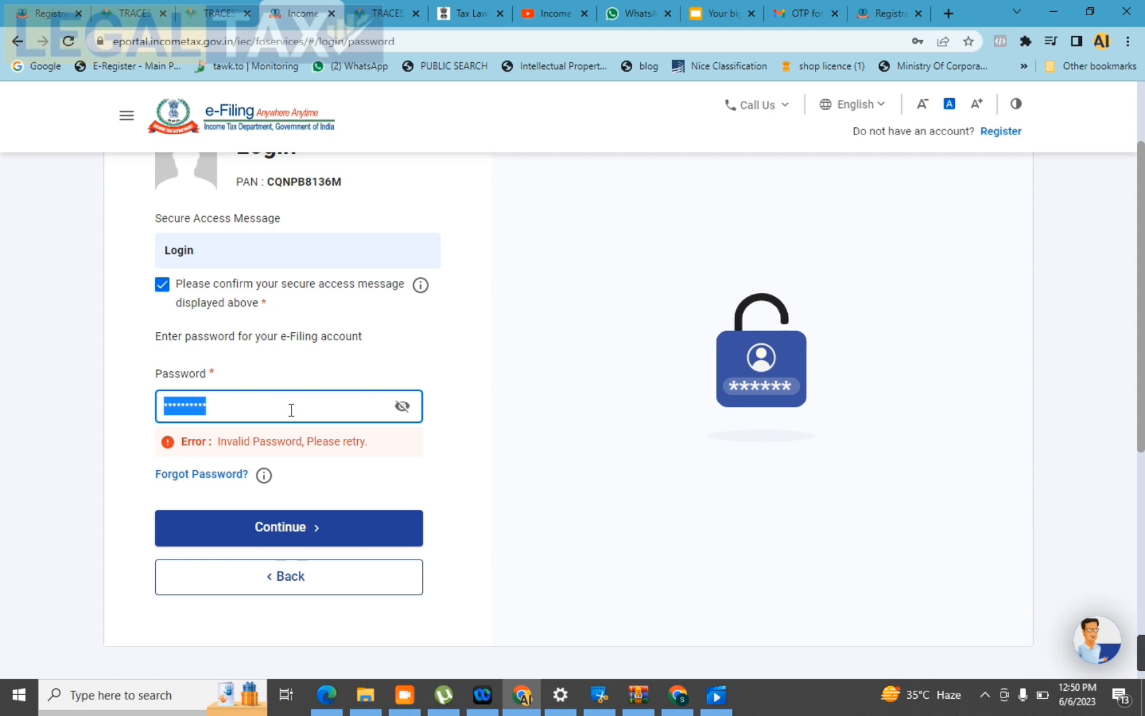
type("••••••")
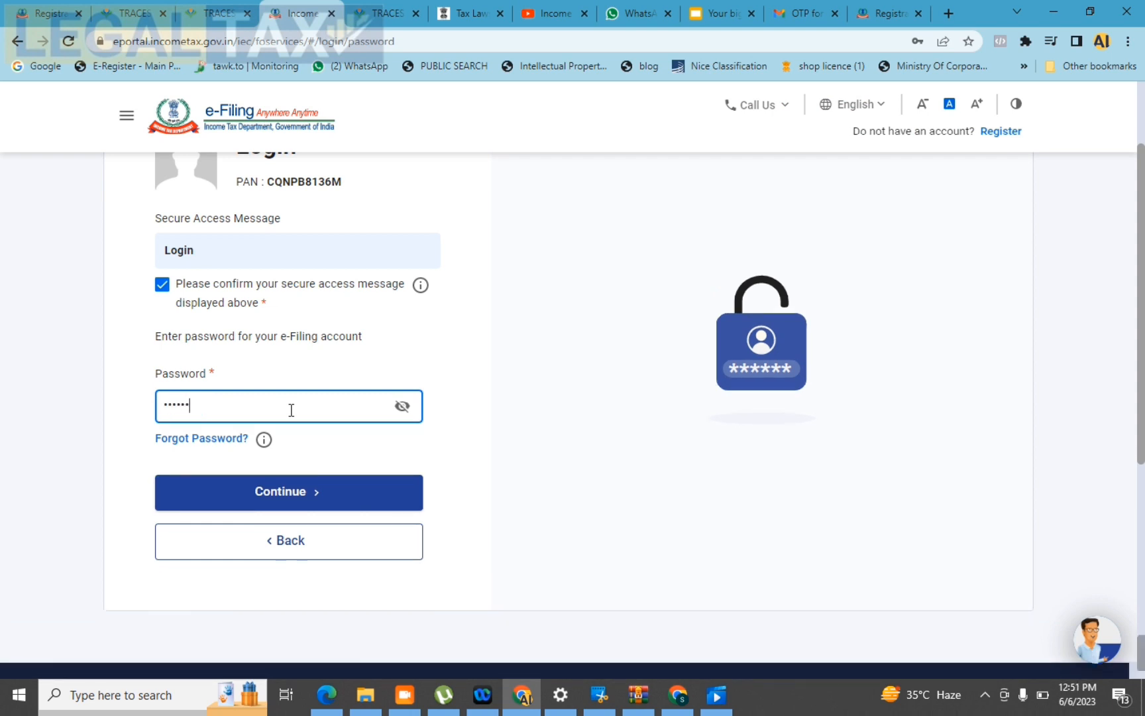
type("••••")
left_click(315, 478)
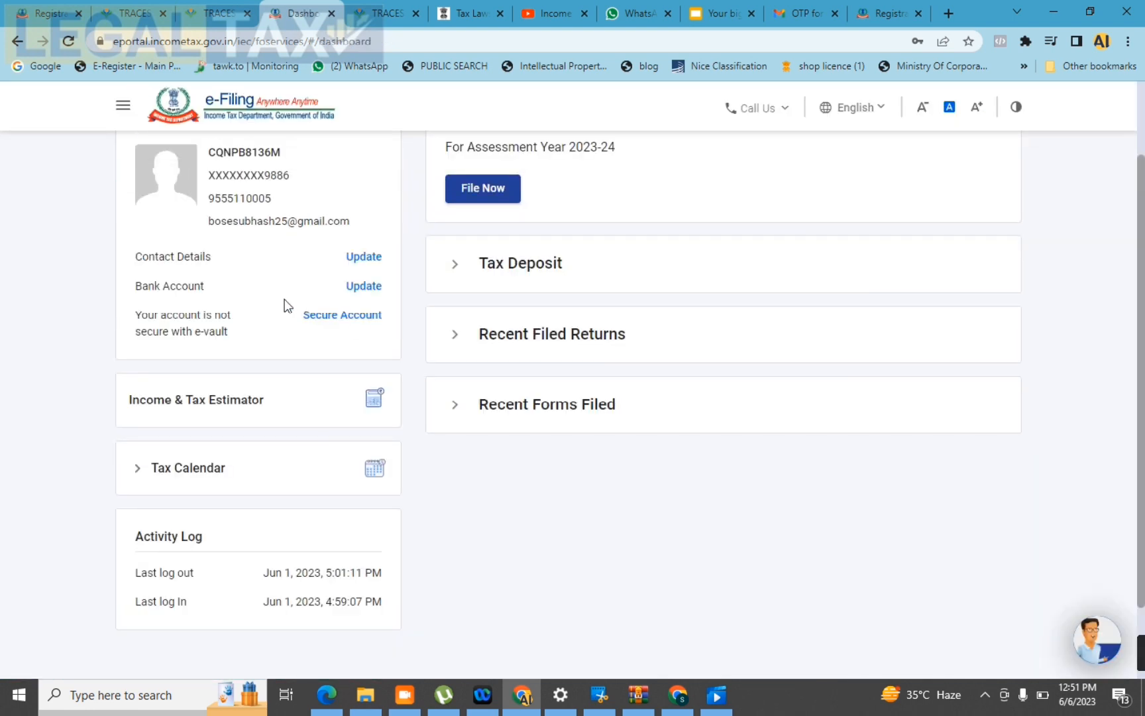
Step: View the e-Pay Tax page and return to the Dashboard
scroll(499, 401, "up", 3)
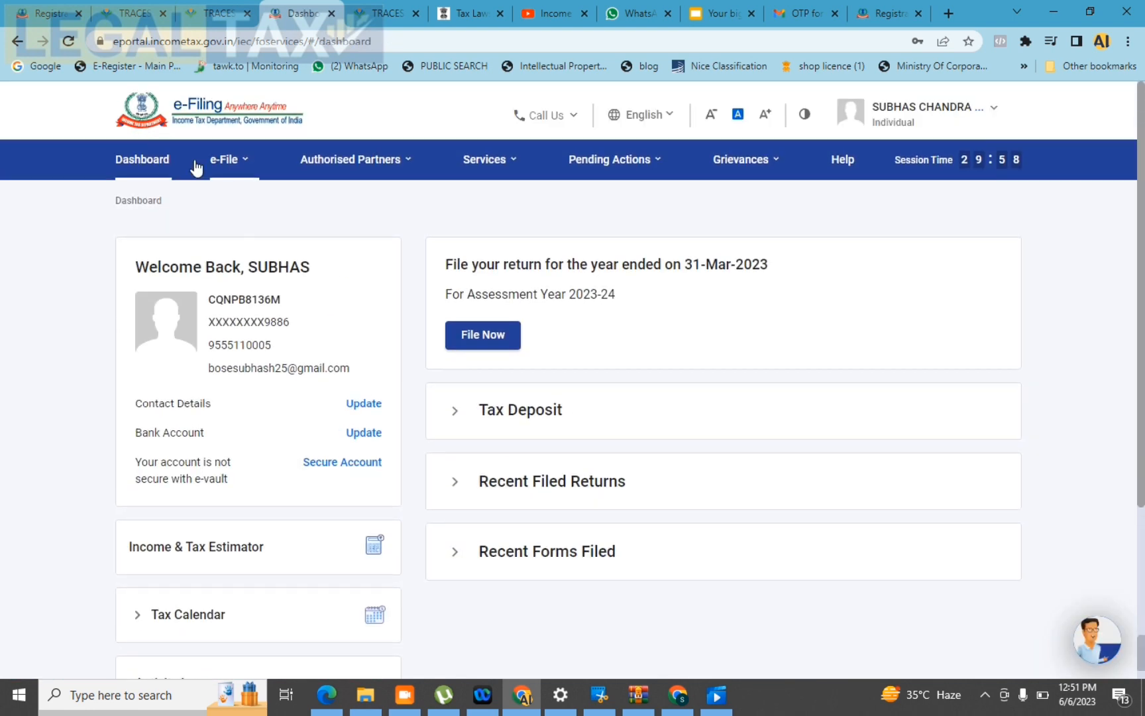
left_click(222, 161)
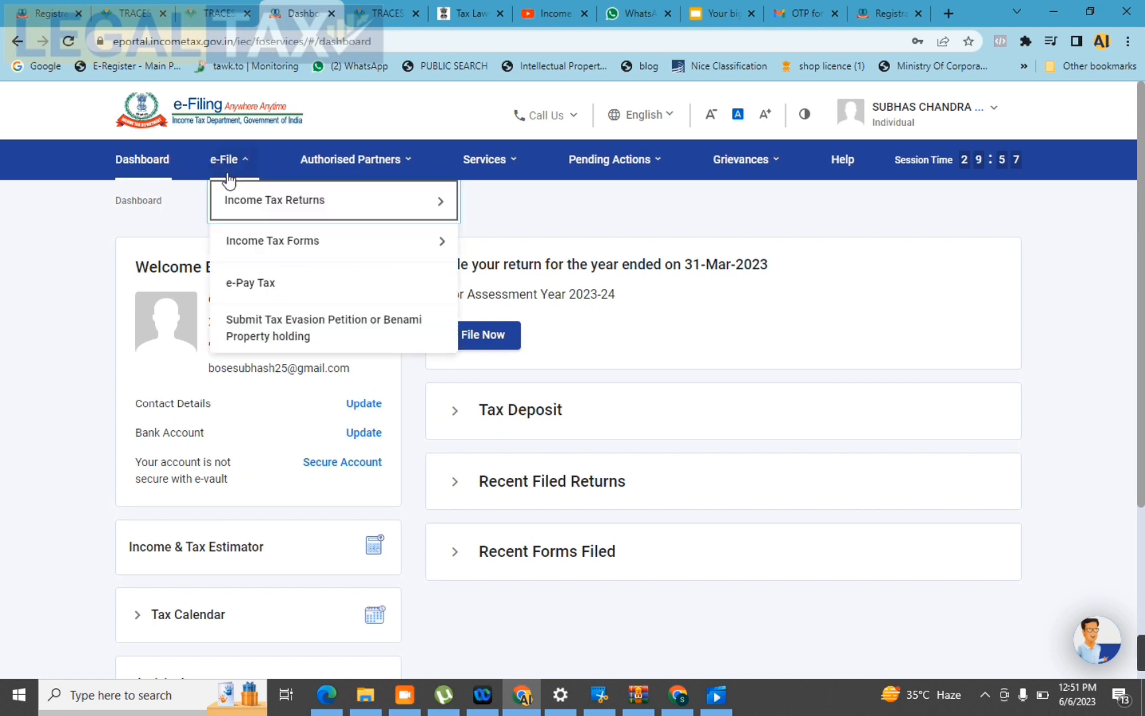
left_click(245, 281)
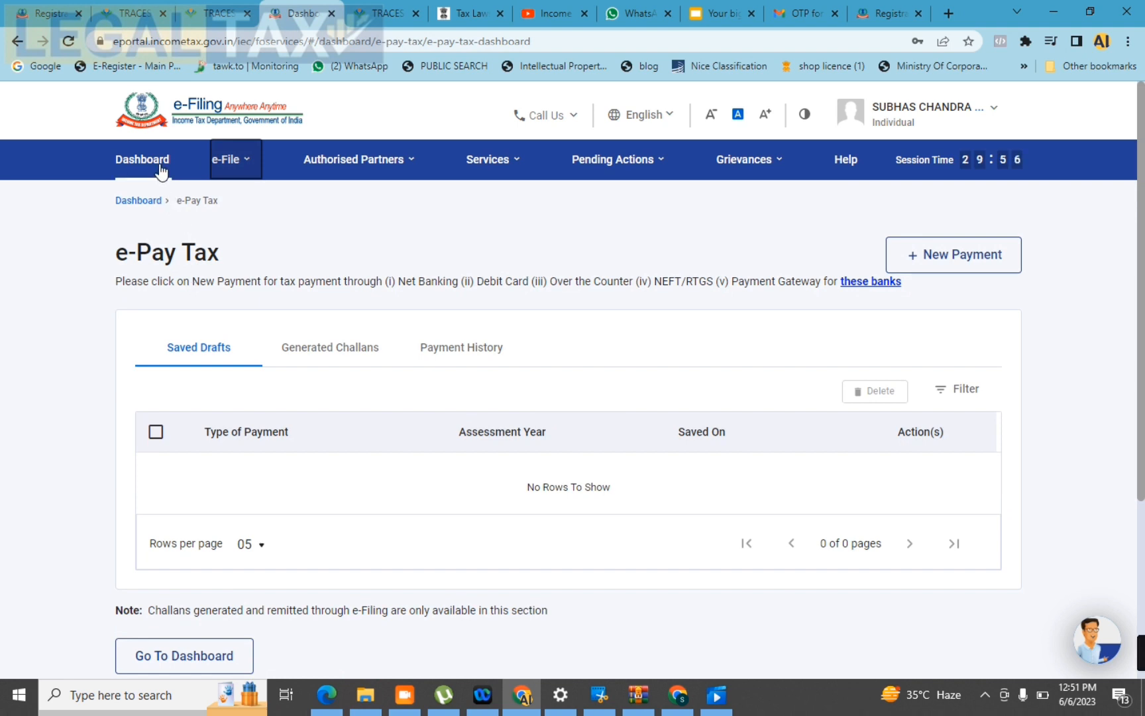
left_click(159, 166)
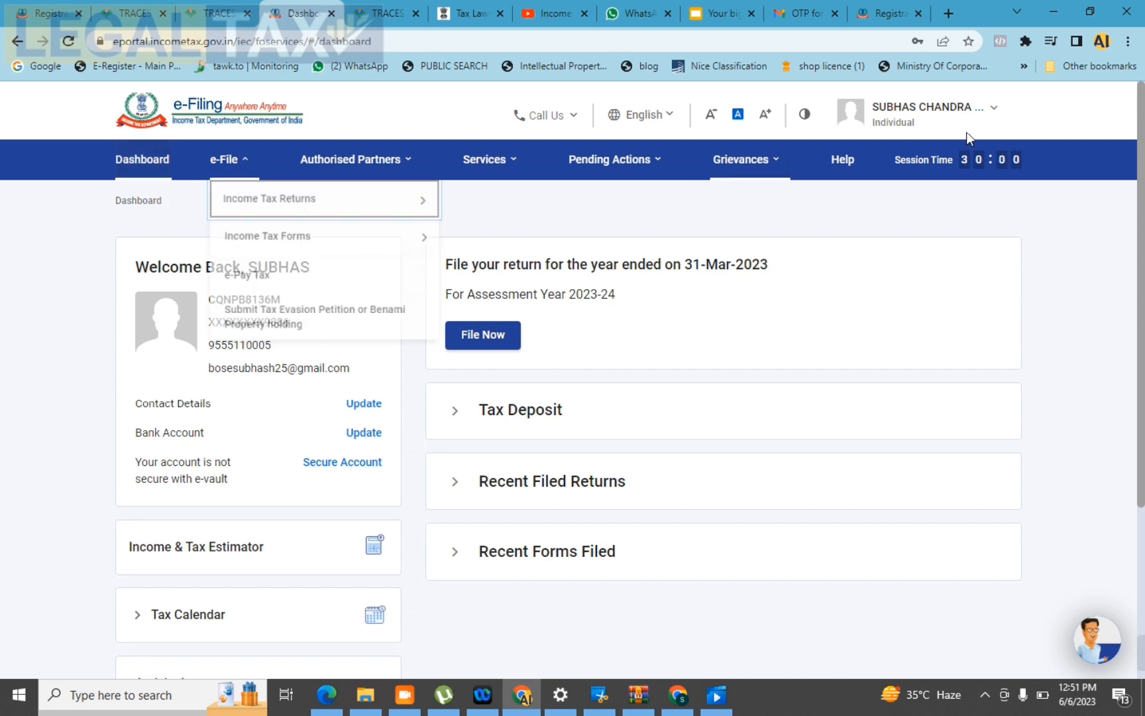
Step: Log out of the account and open e-Pay Tax from the portal's home page without logging in
left_click(995, 107)
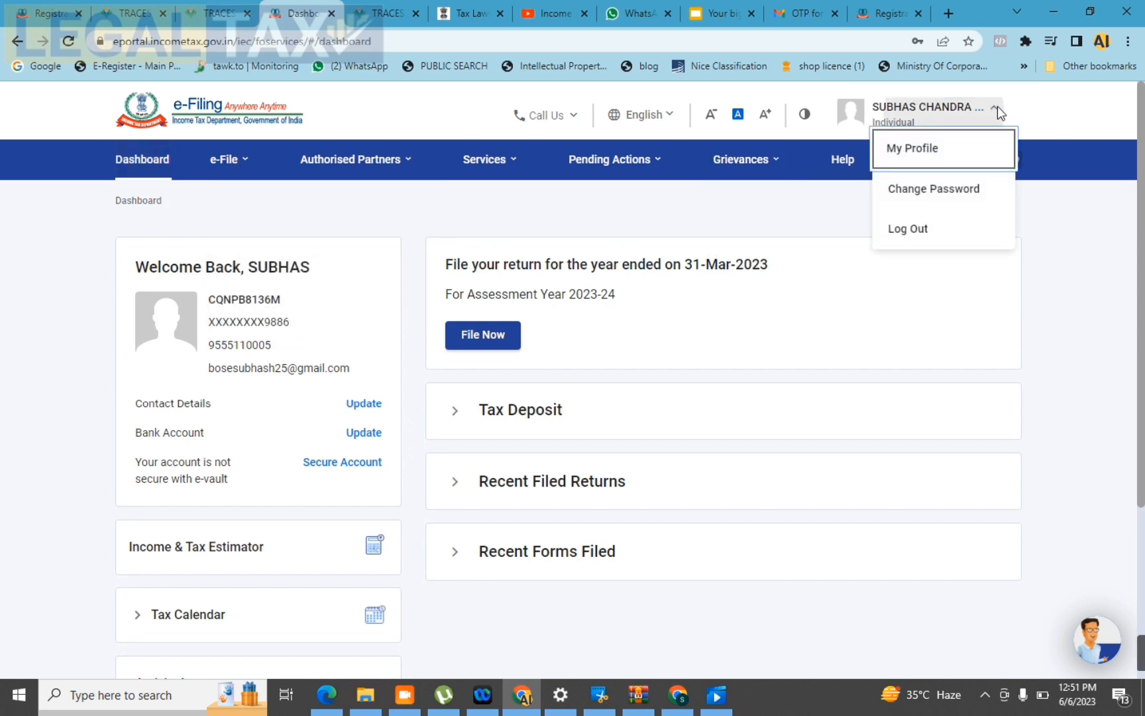
left_click(913, 227)
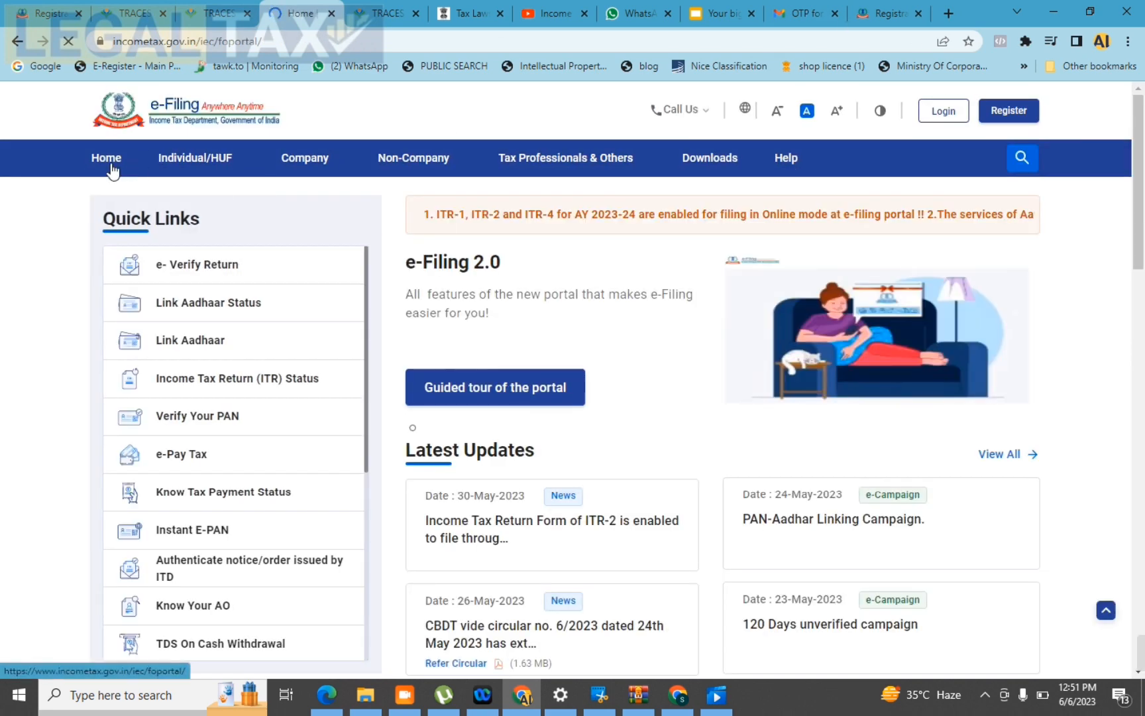
left_click(181, 457)
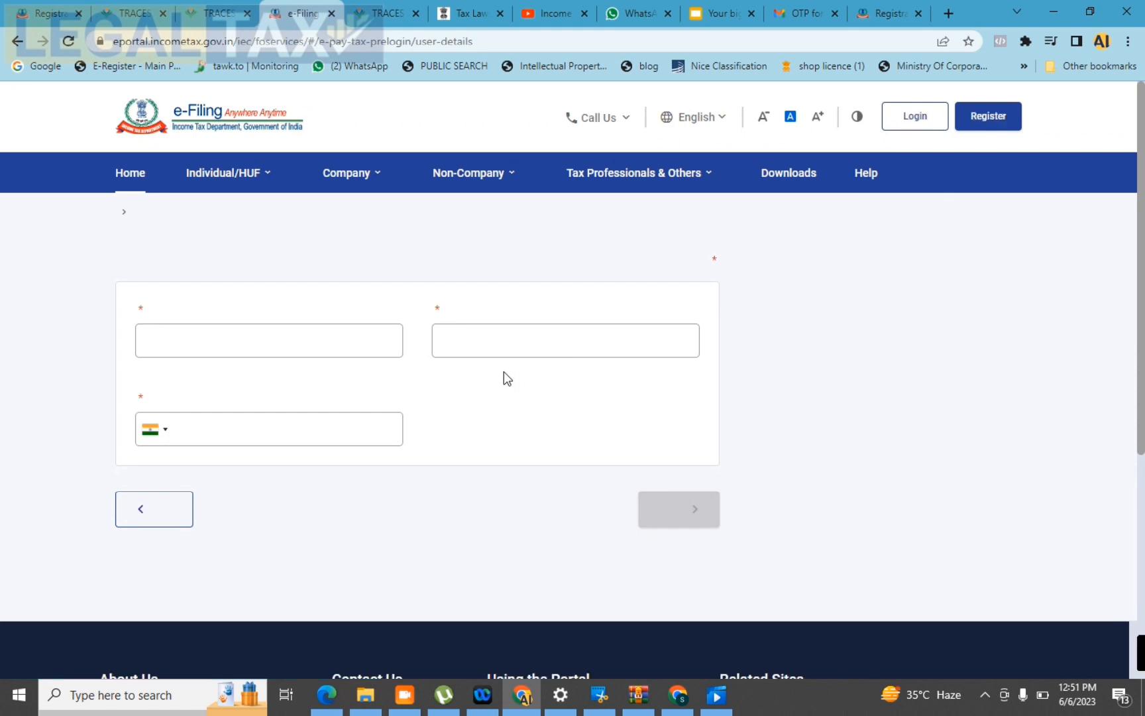
Step: Enter the taxpayer's PAN and repeat it as confirmation on the e-Pay Tax form
left_click(215, 400)
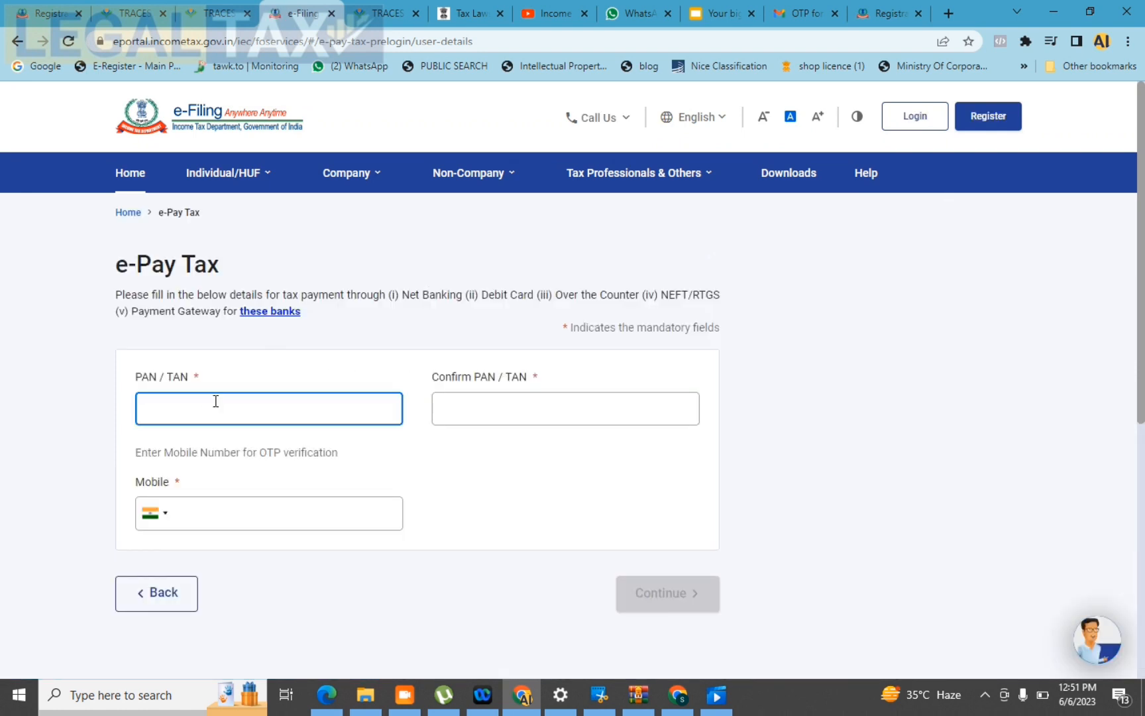
type("••••••••")
left_click(480, 420)
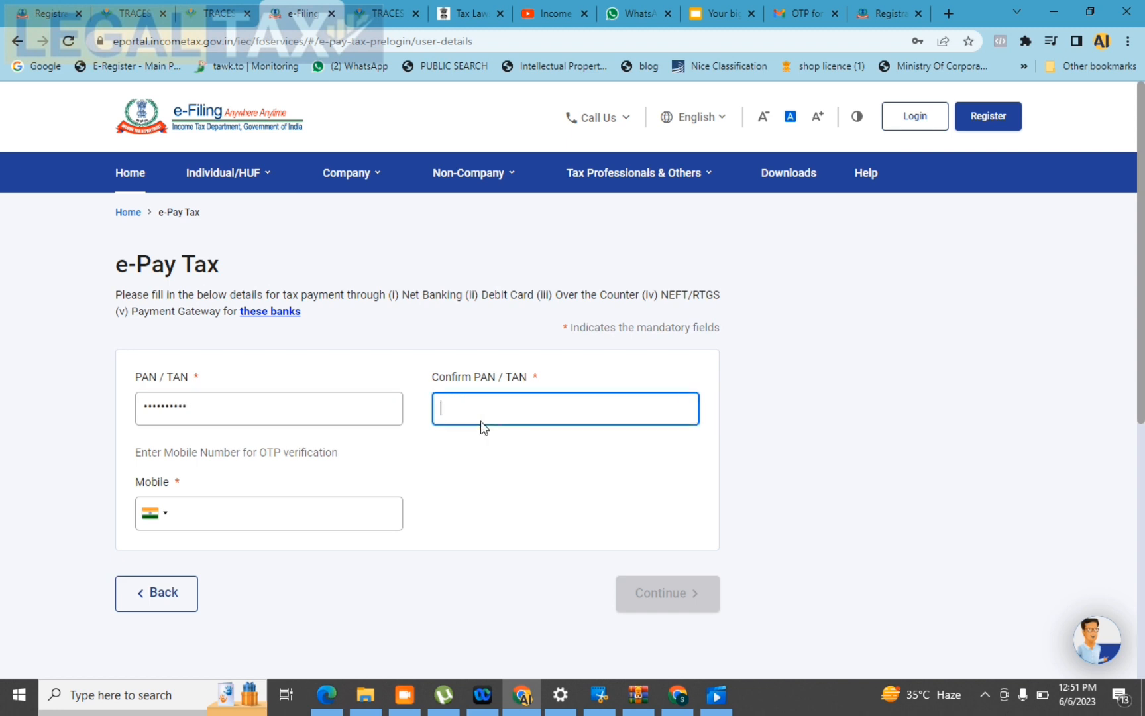
type("C")
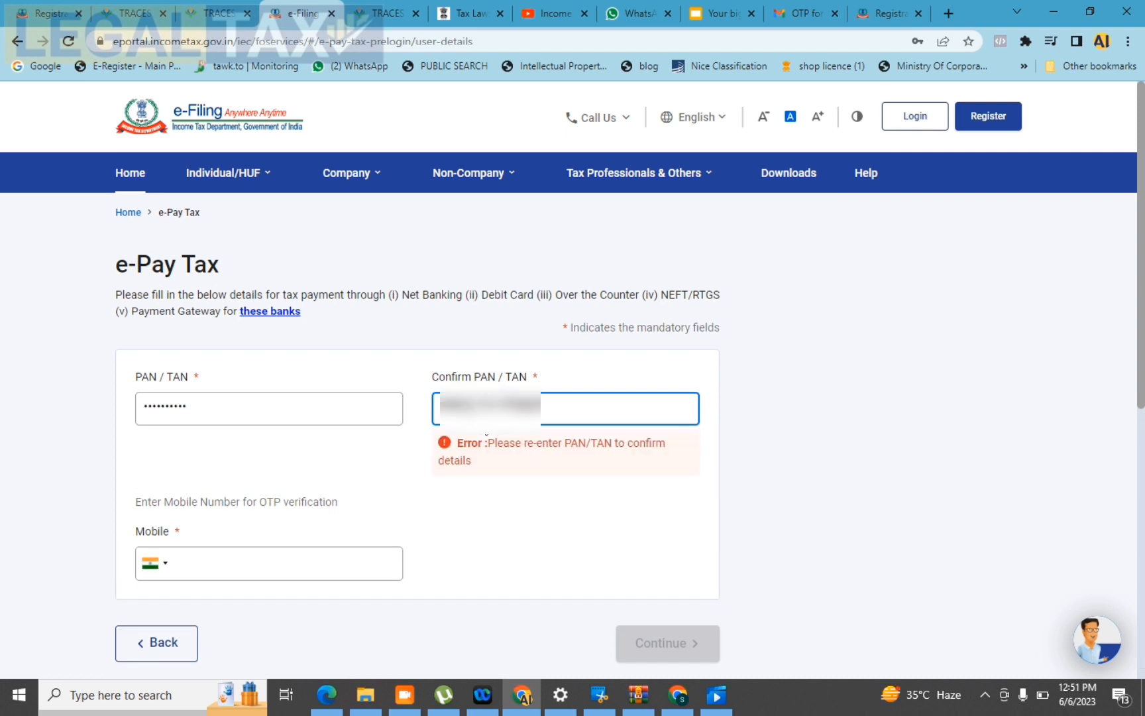
type("•")
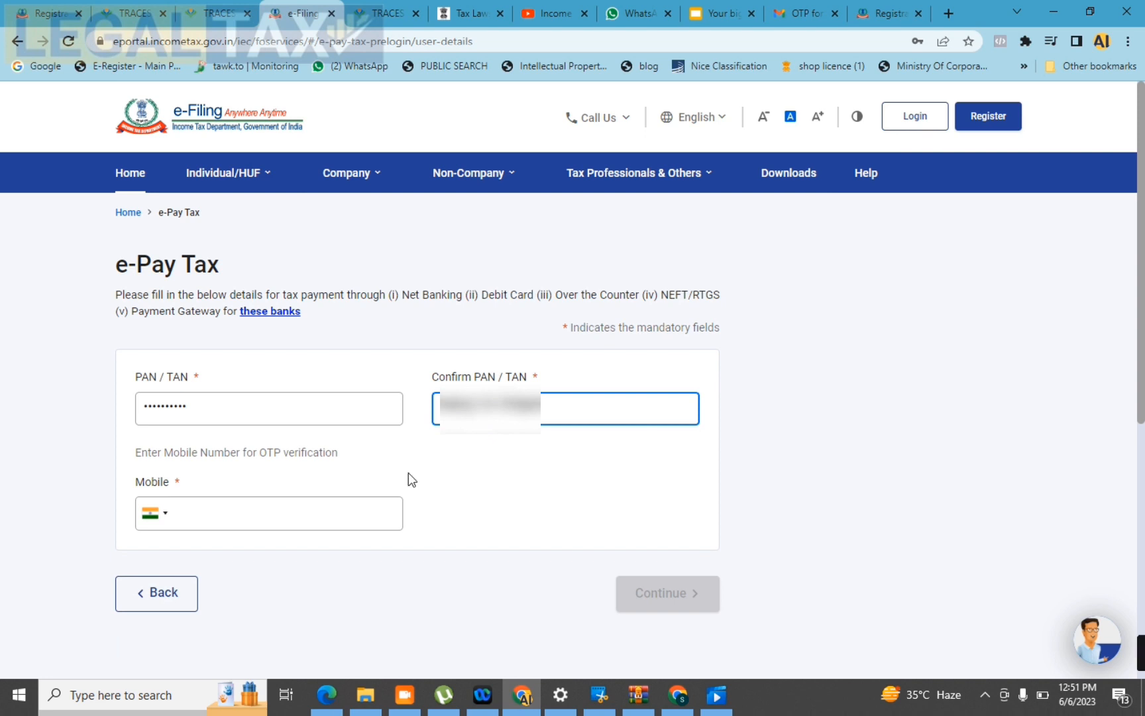
Step: Enter the taxpayer's mobile number for OTP verification and continue
left_click(318, 513)
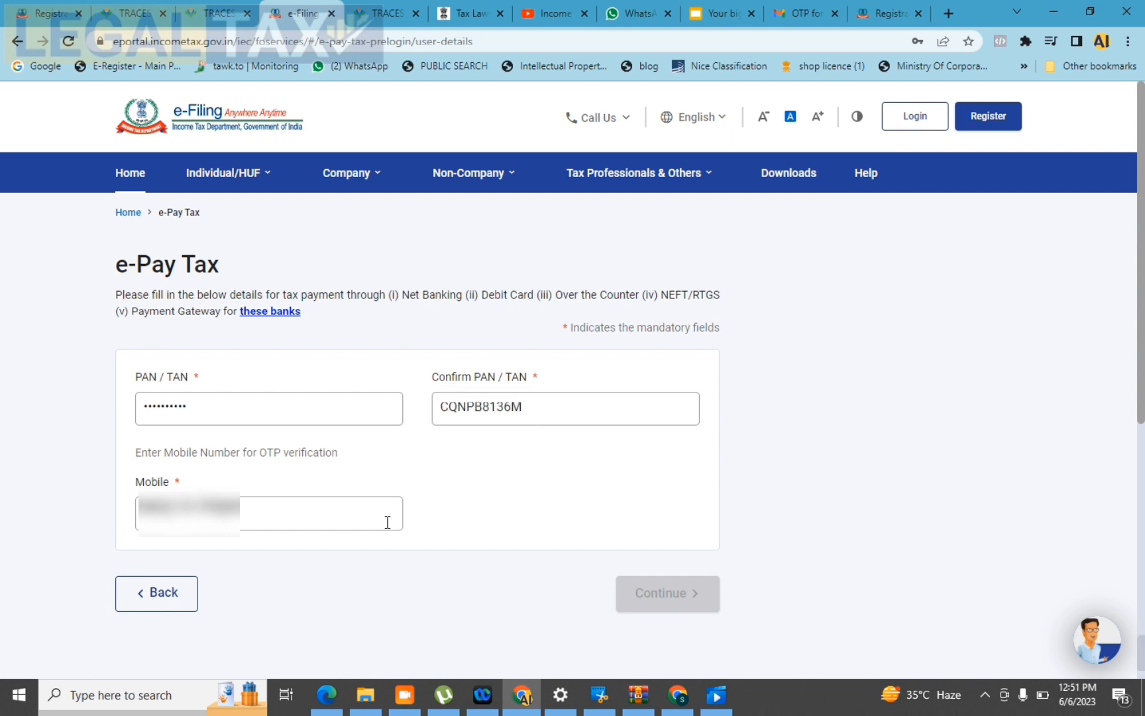
type("5")
right_click(386, 522)
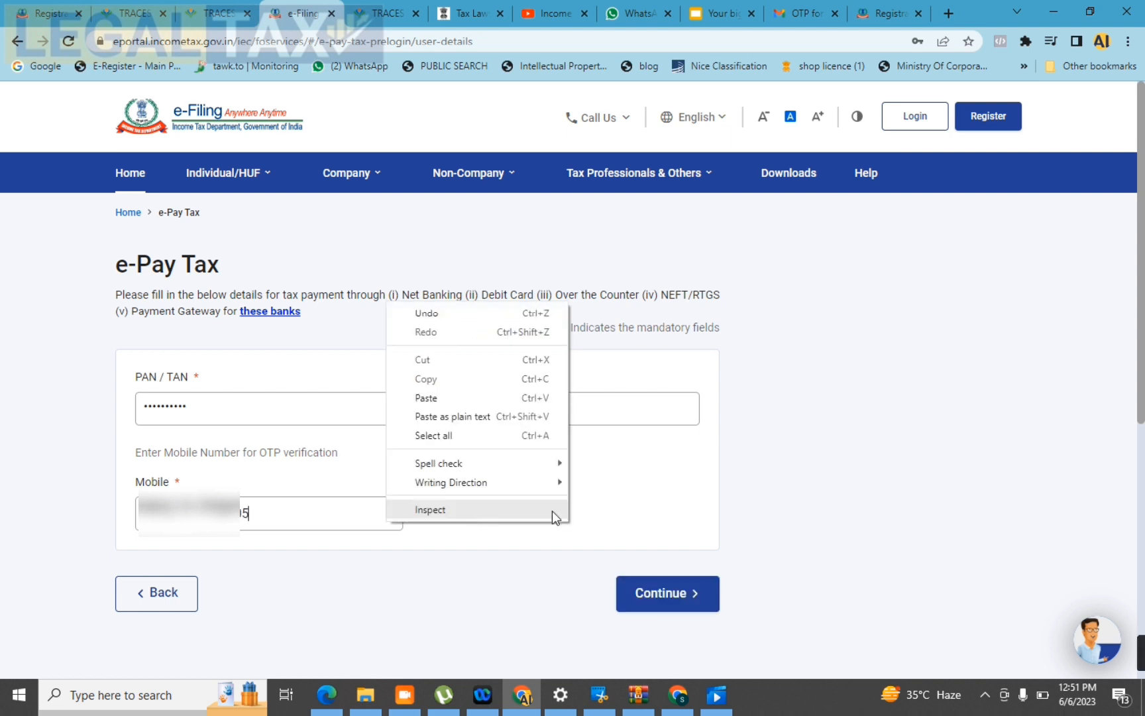
left_click(659, 593)
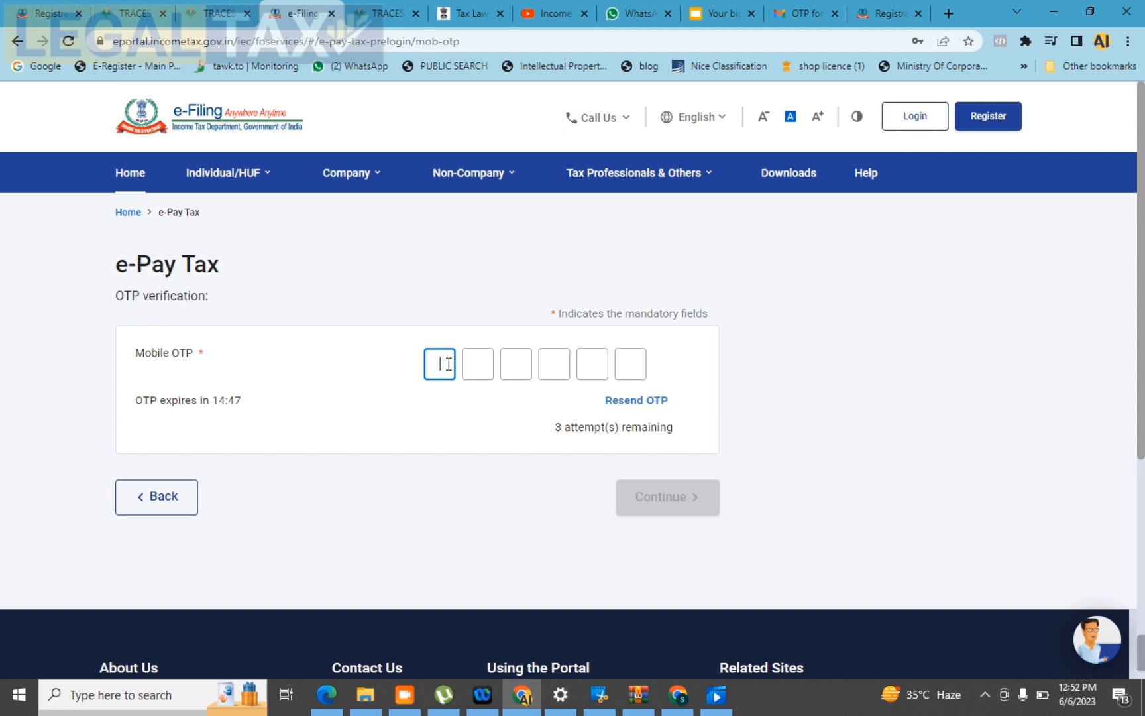
Step: Enter the six-digit mobile OTP and submit it for verification
type("••")
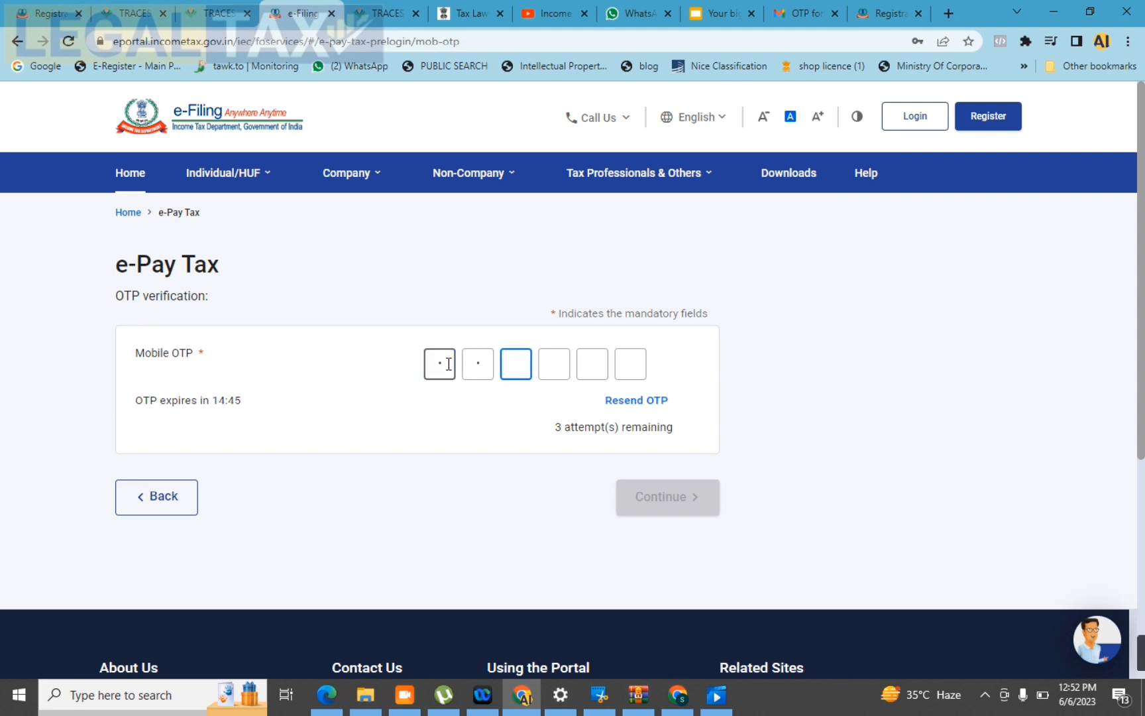
type("••")
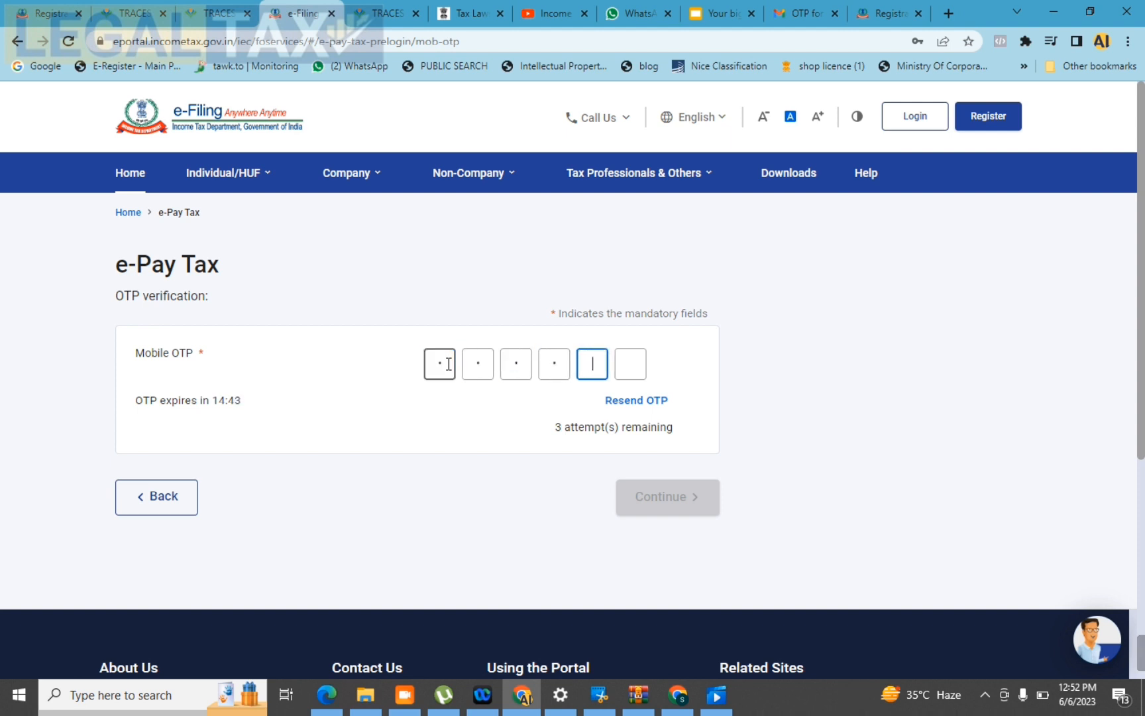
type("••")
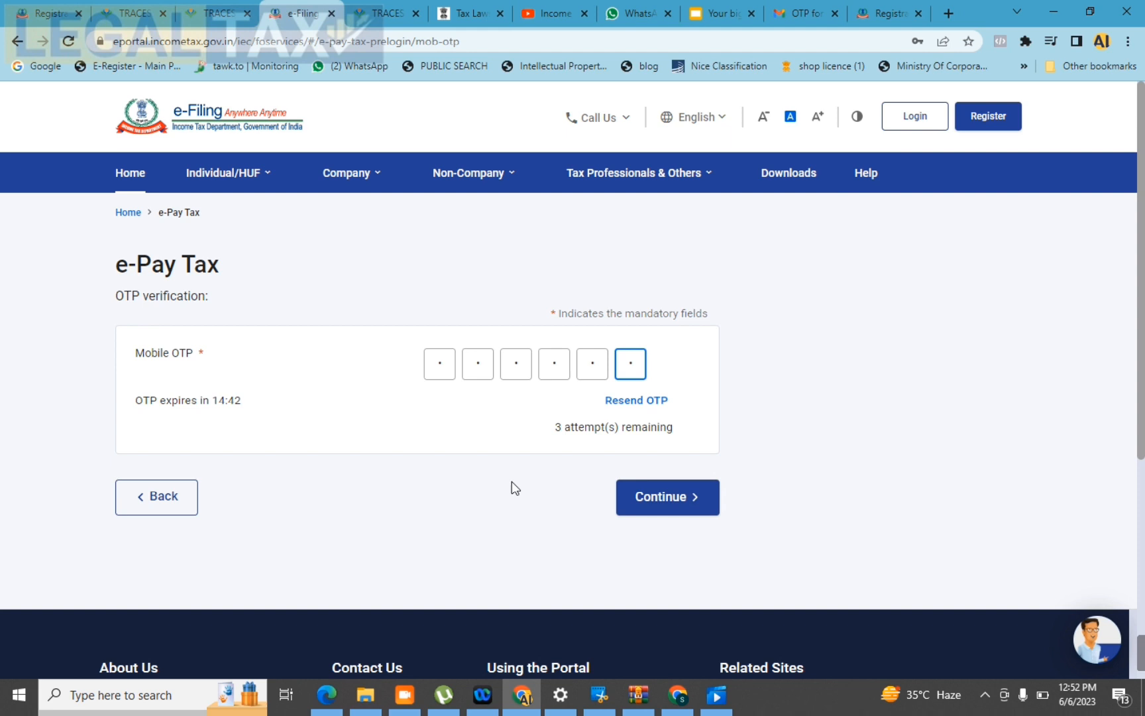
left_click(684, 494)
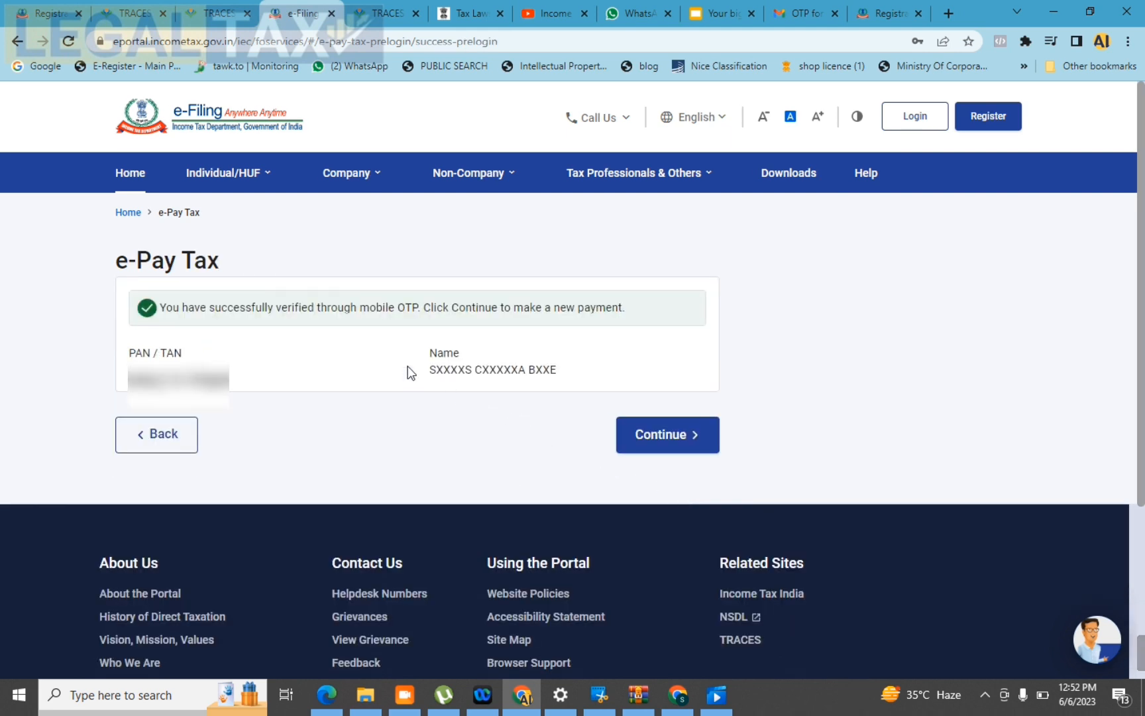
Step: Check the PAN and masked taxpayer name on the verification page, and continue to make a new payment
left_click(118, 377)
left_click_drag(428, 356, 557, 386)
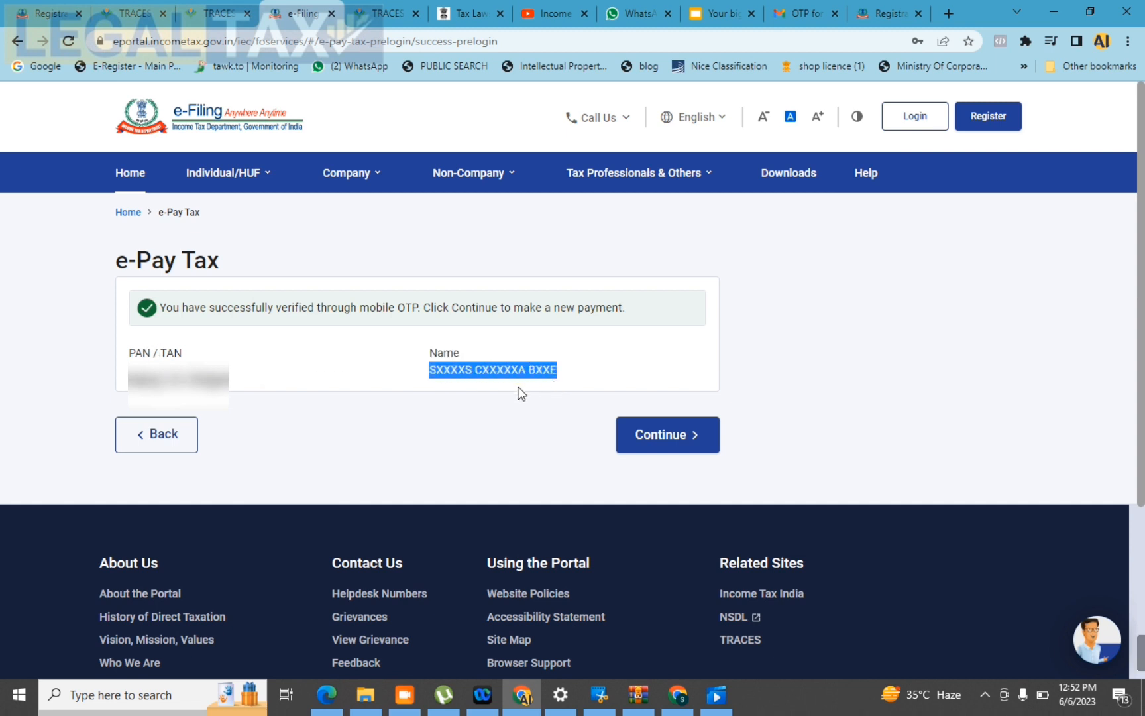
left_click(448, 387)
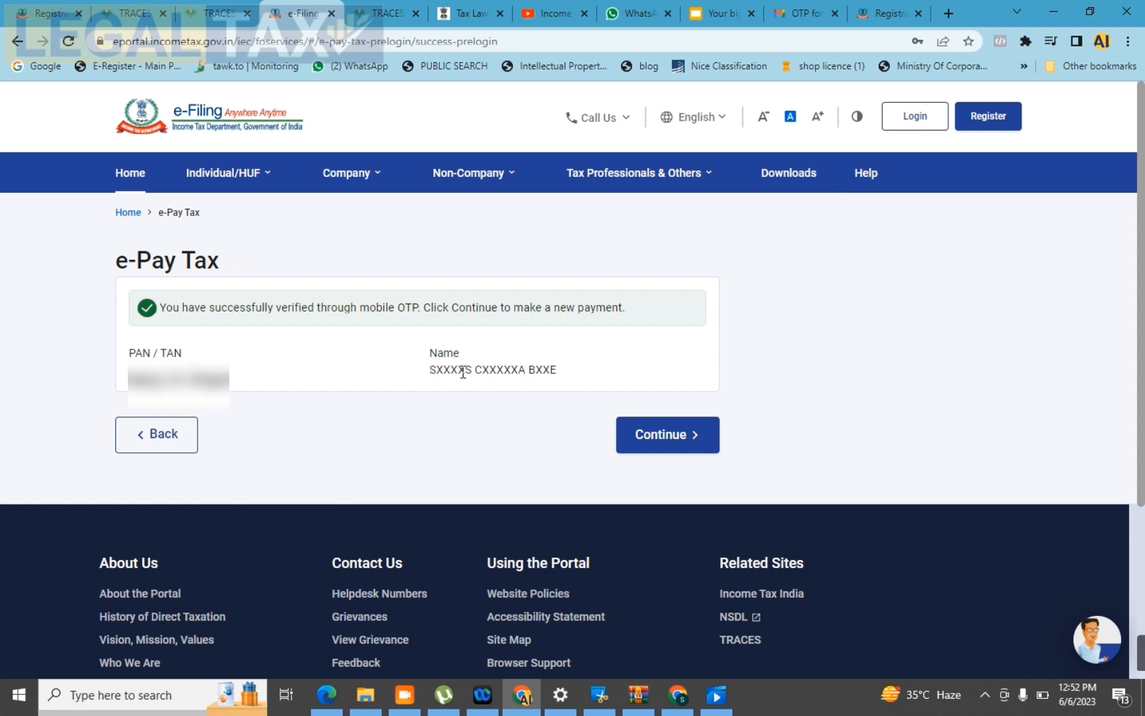
left_click_drag(437, 369, 472, 371)
left_click(666, 447)
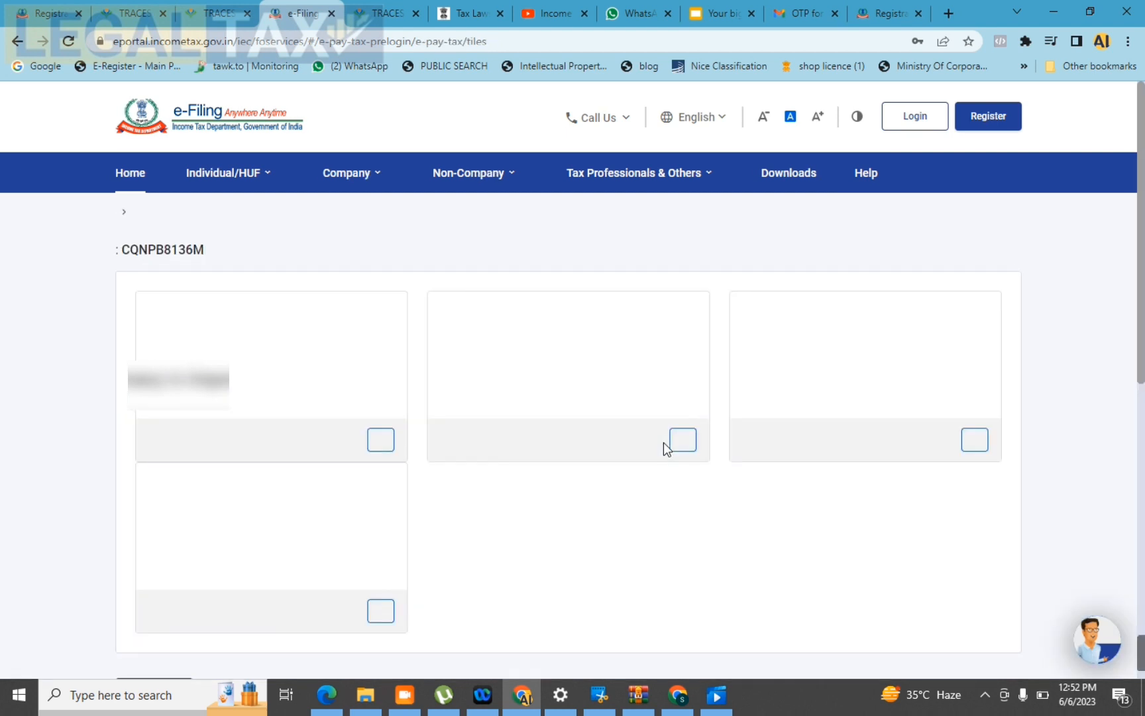